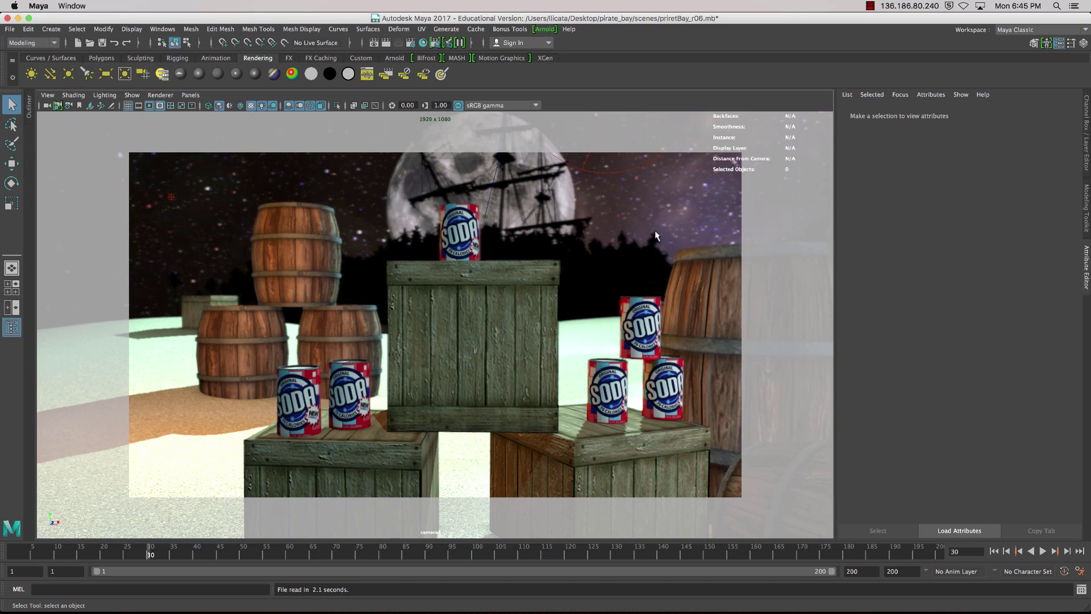
# Open the Render Settings window for Maya Hardware 2.0 and move it over the viewport
pyautogui.click(412, 48)
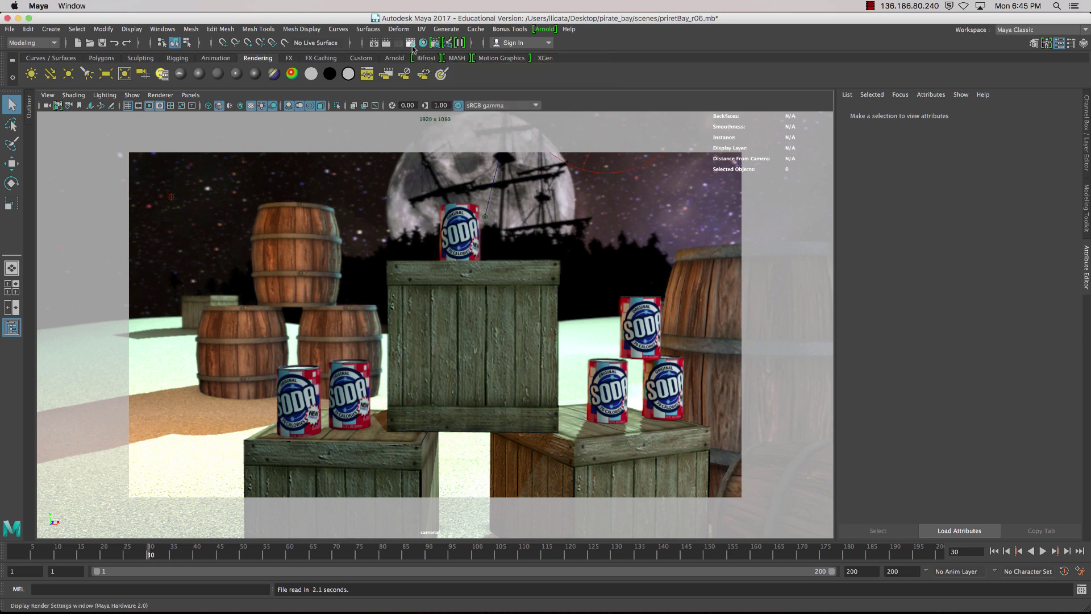
pyautogui.moveTo(252, 113); pyautogui.dragTo(666, 113)
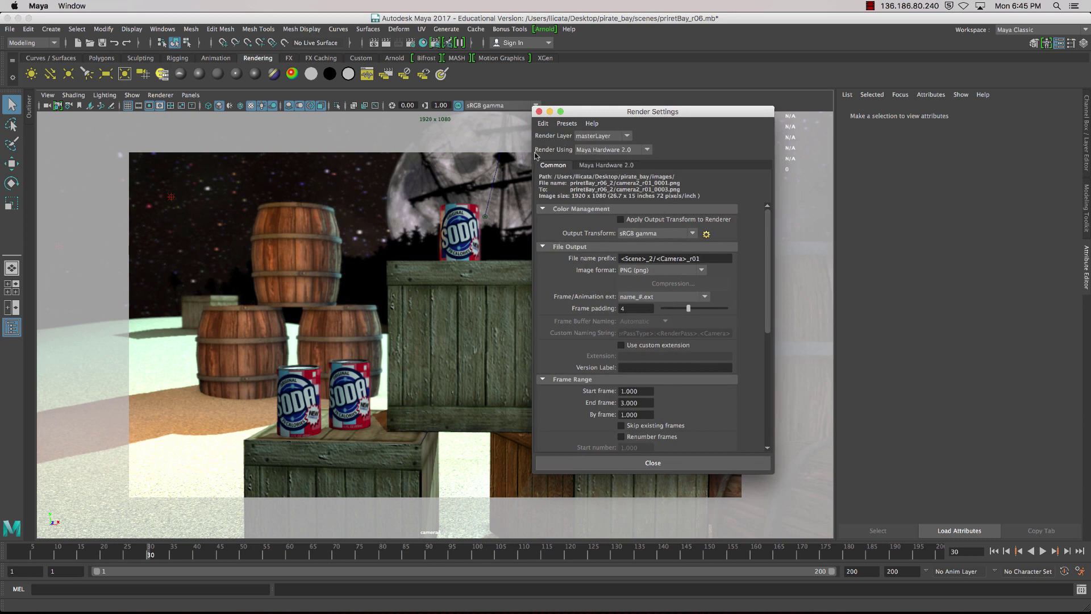
# Confirm Maya Hardware 2.0 as the renderer and masterLayer as the render layer
pyautogui.click(604, 150)
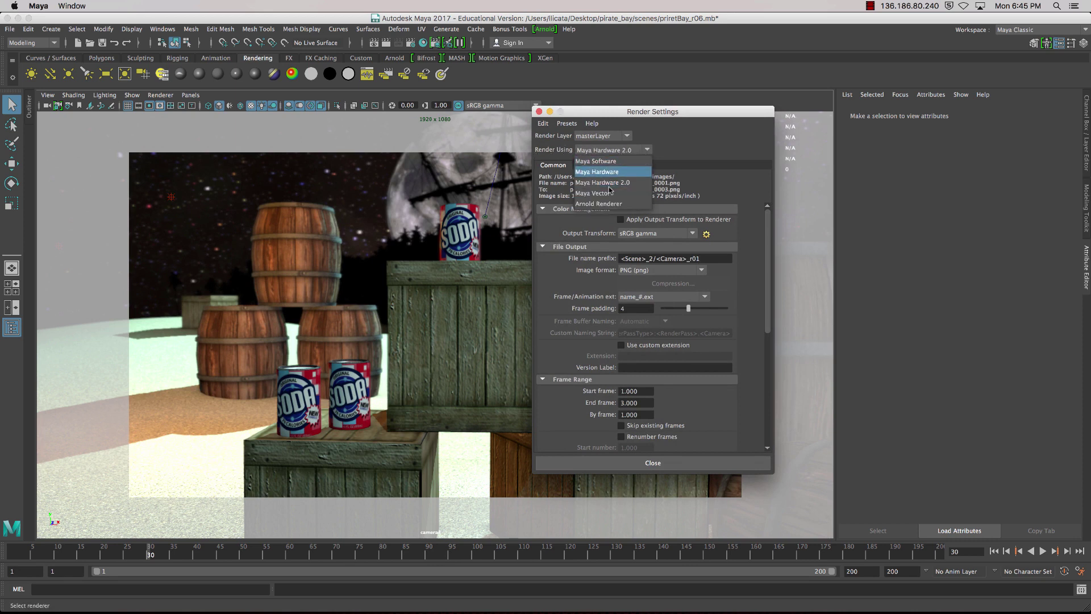
pyautogui.click(631, 186)
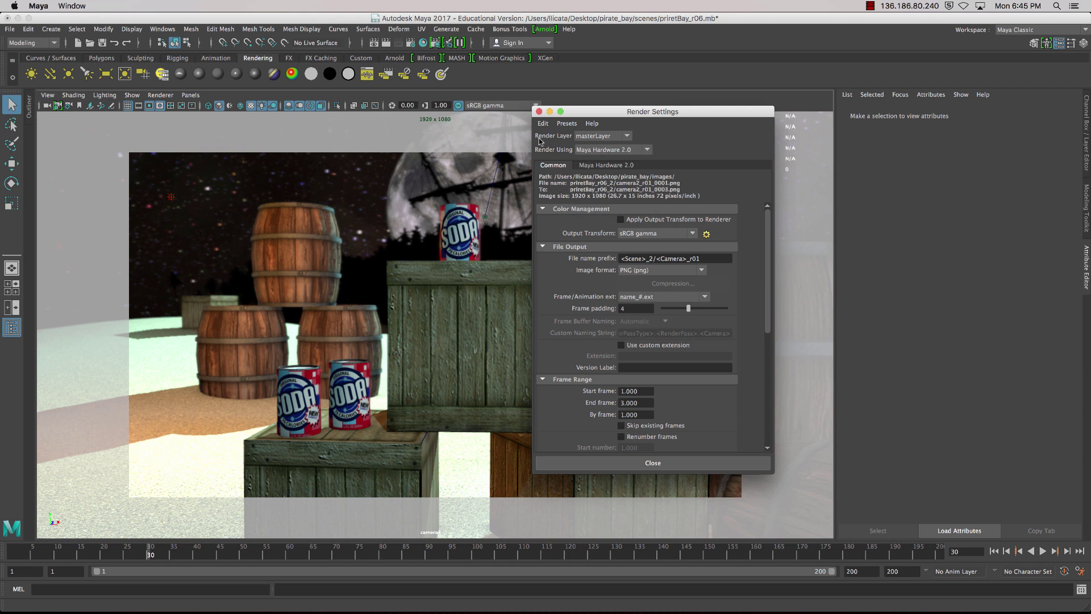
pyautogui.click(603, 137)
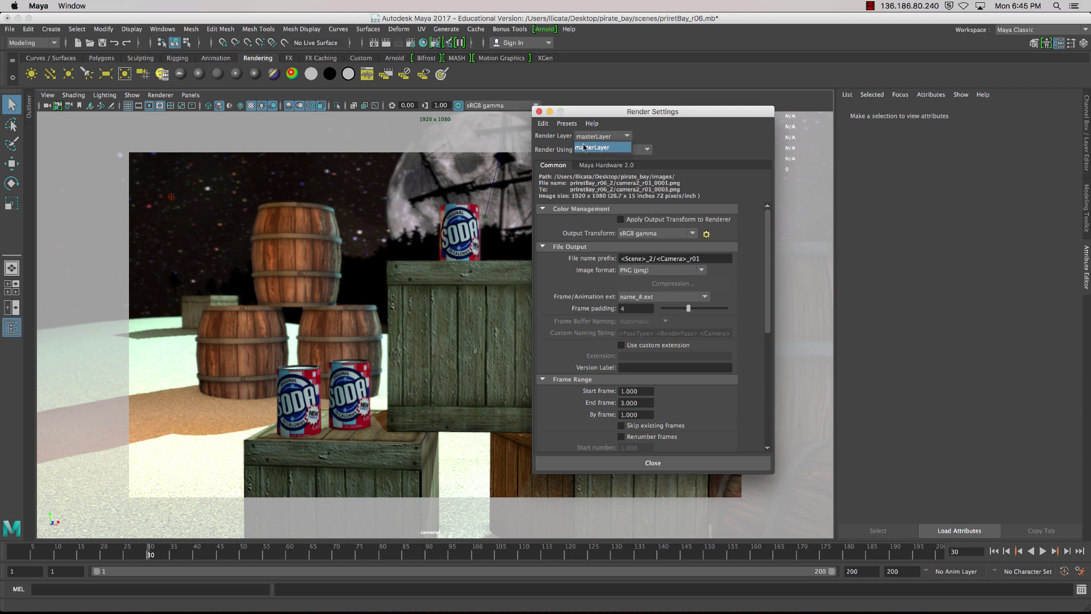
pyautogui.click(622, 145)
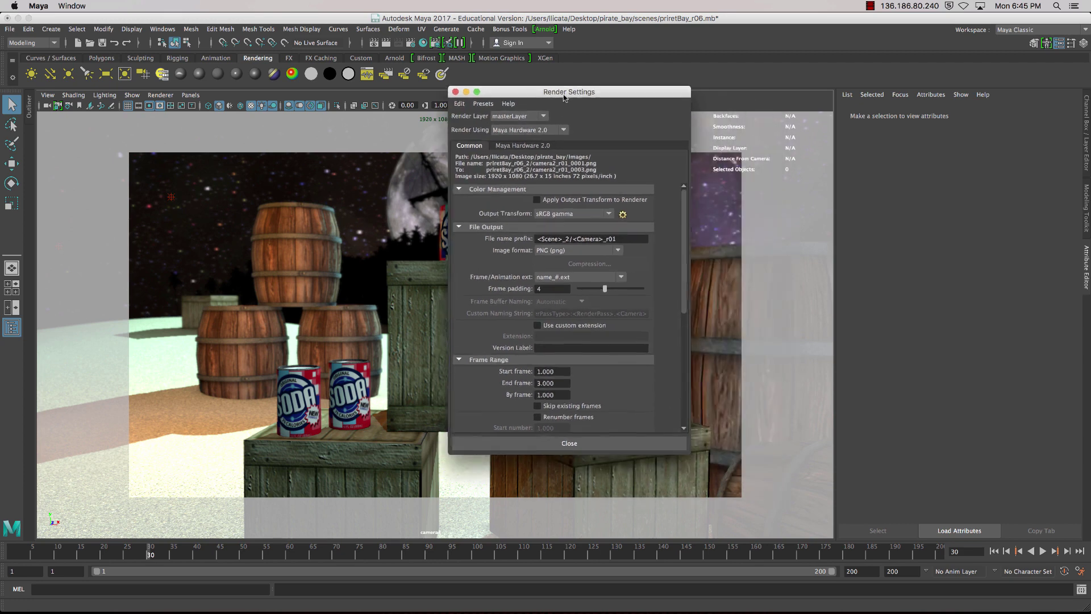
# Enlarge the Render Settings window and enable Apply Output Transform to Renderer
pyautogui.moveTo(653, 111); pyautogui.dragTo(560, 90)
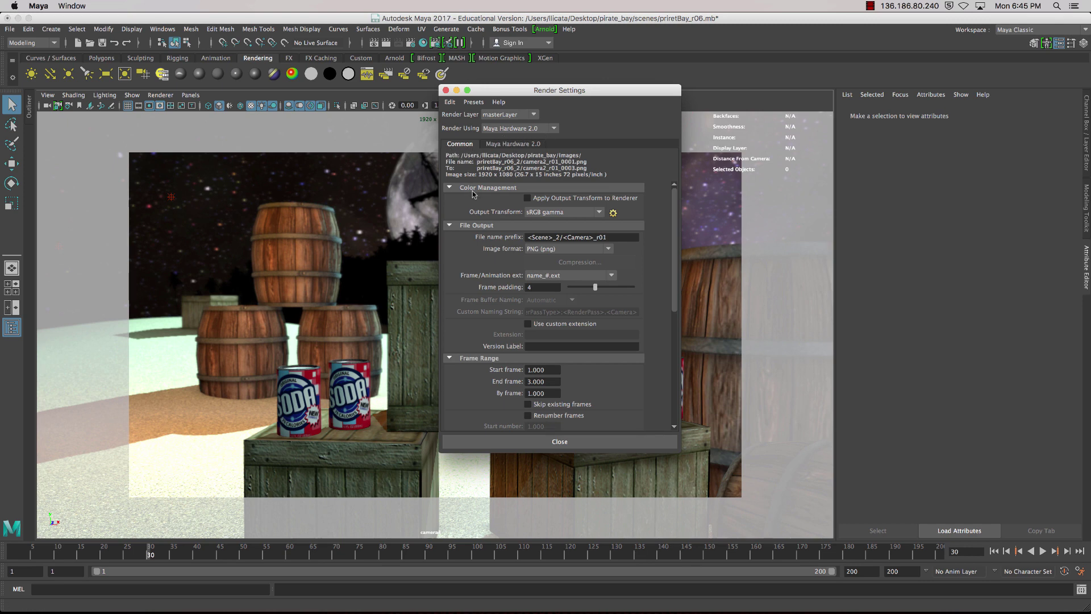
pyautogui.moveTo(562, 92); pyautogui.dragTo(505, 39)
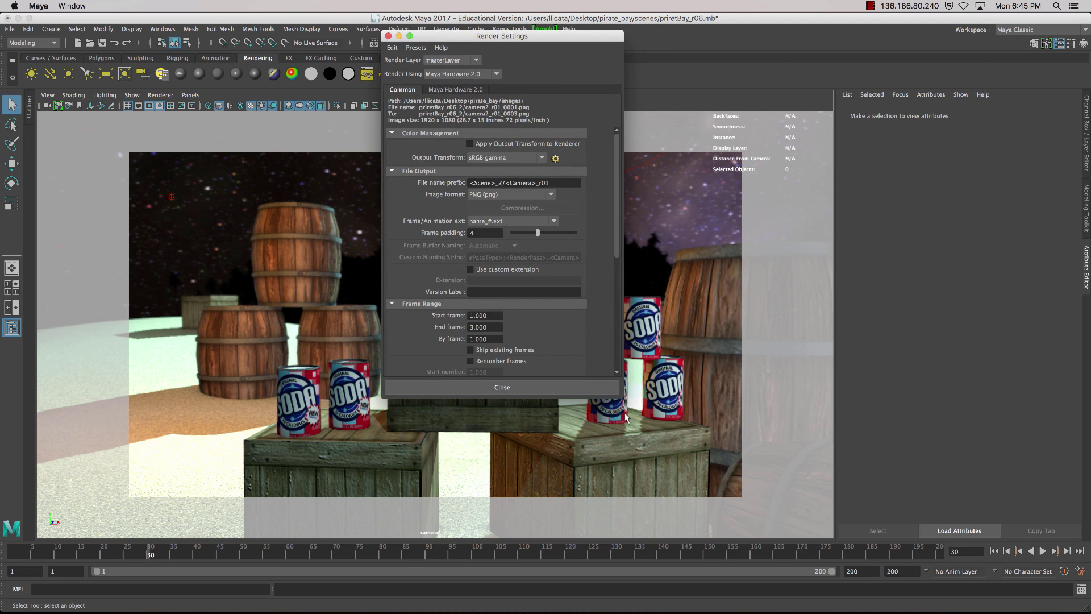
pyautogui.moveTo(621, 401); pyautogui.dragTo(647, 503)
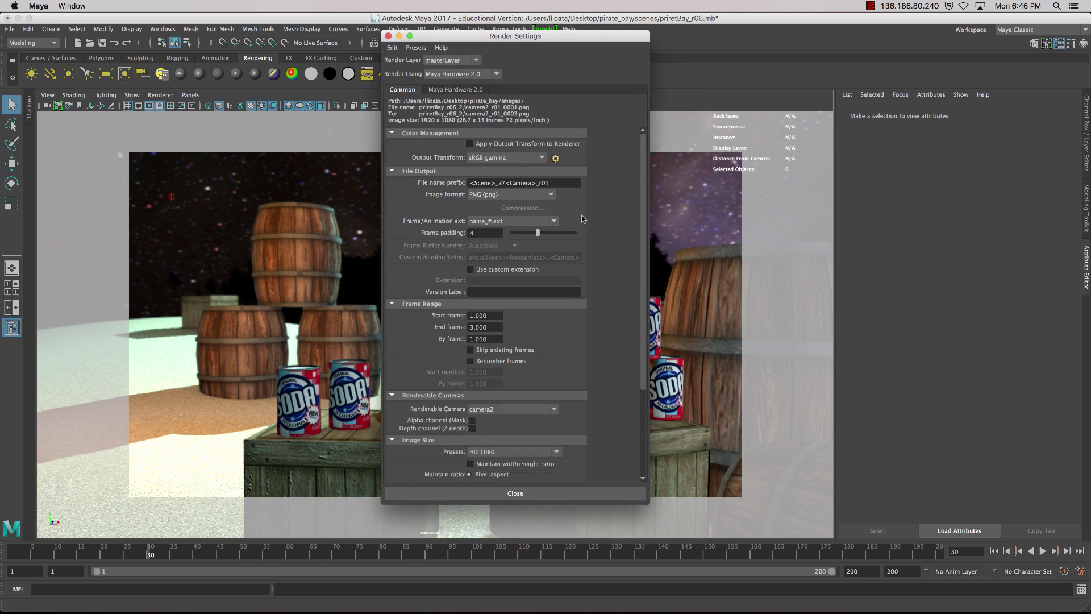
pyautogui.moveTo(542, 42); pyautogui.dragTo(463, 45)
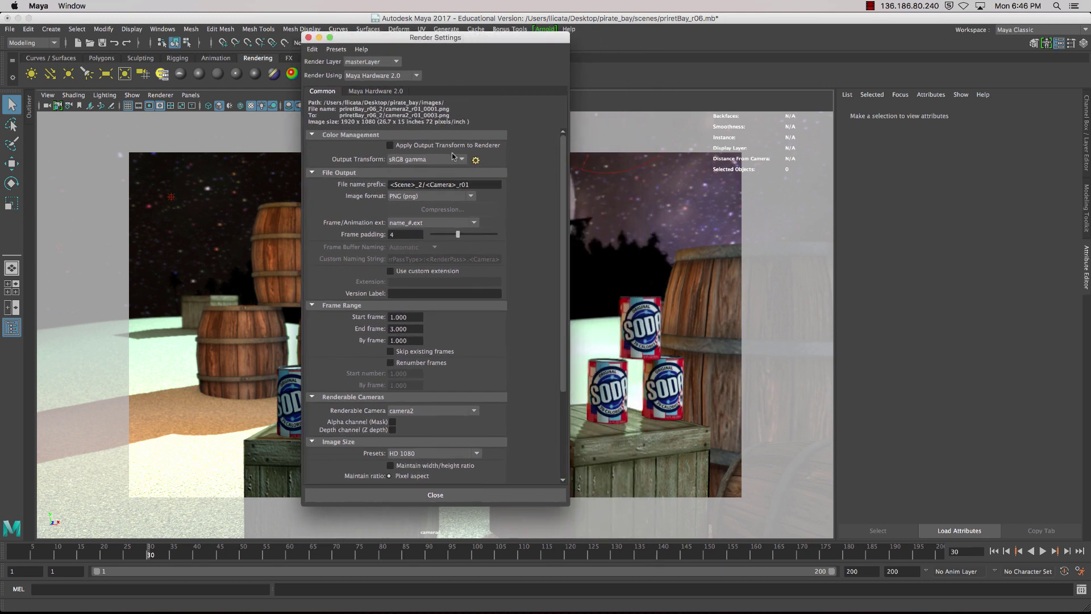
pyautogui.click(389, 146)
# Render a test of frame 30 and enlarge the Render View window in the upper right
pyautogui.moveTo(456, 39); pyautogui.dragTo(386, 37)
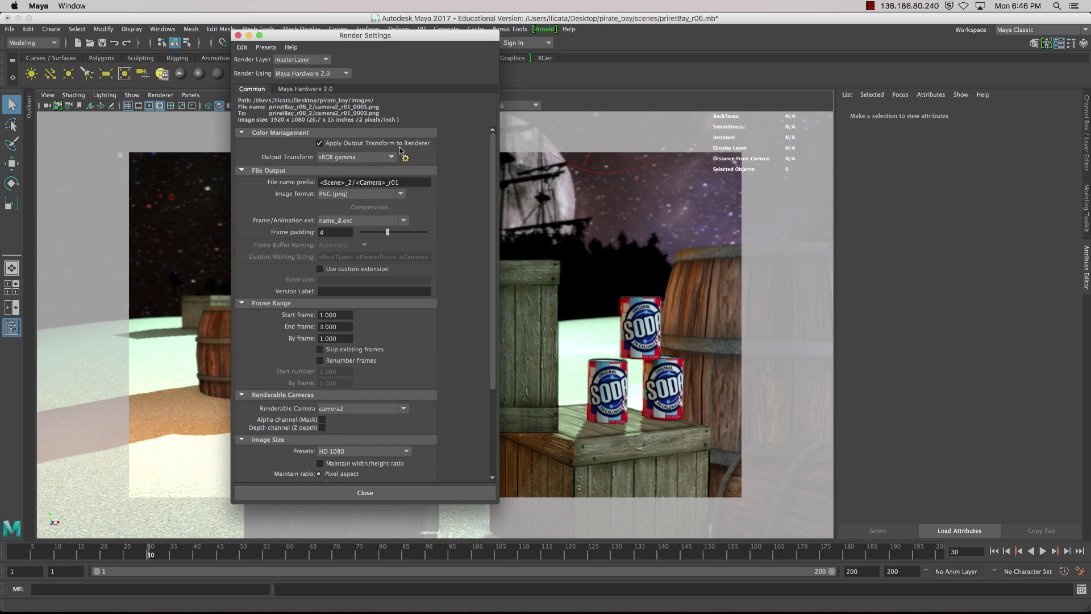
pyautogui.moveTo(369, 36); pyautogui.dragTo(287, 41)
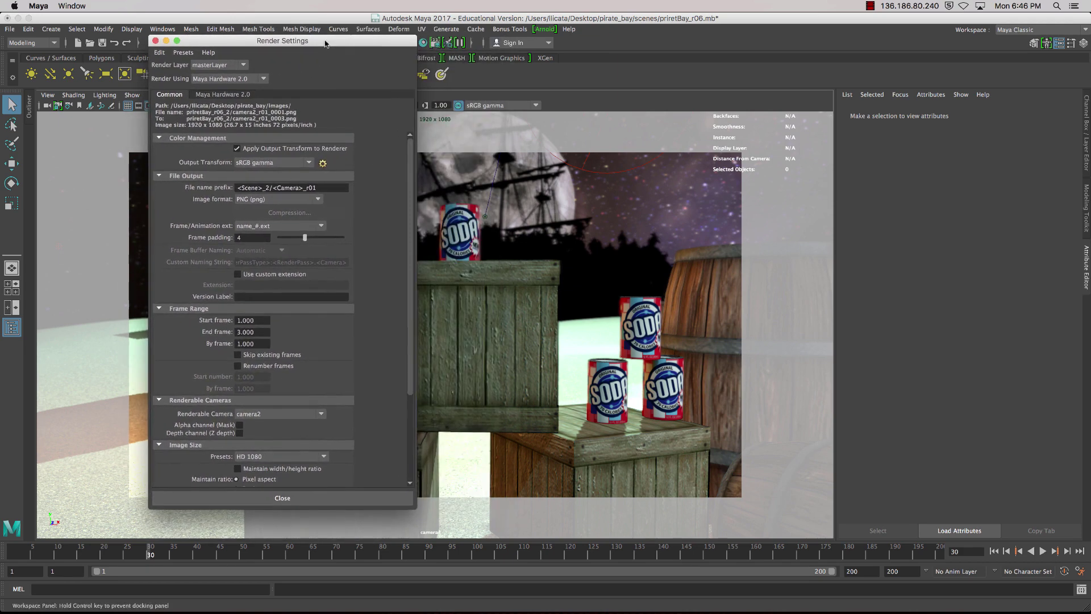
pyautogui.moveTo(353, 45); pyautogui.dragTo(297, 48)
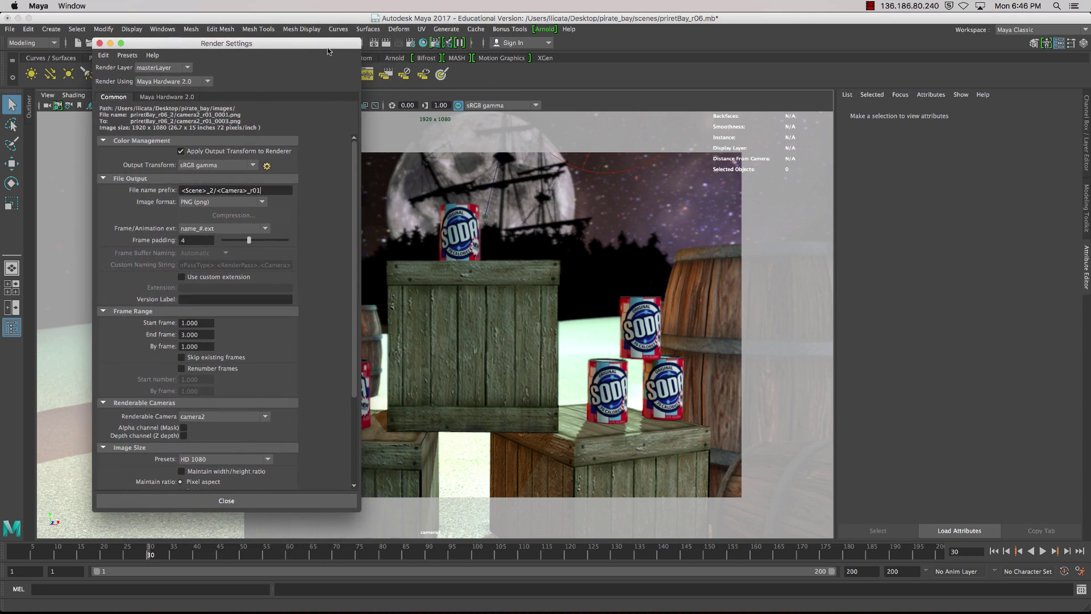
pyautogui.click(378, 47)
pyautogui.moveTo(284, 111); pyautogui.dragTo(533, 46)
pyautogui.moveTo(624, 224); pyautogui.dragTo(906, 394)
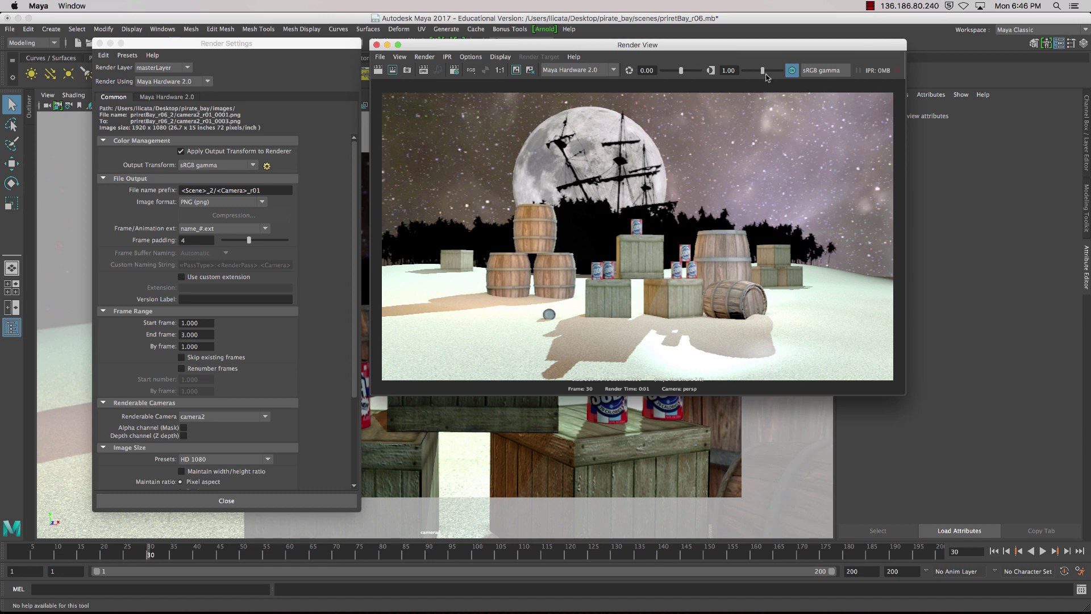
# Compare the preview with colour management off, then without the renderer output transform
pyautogui.click(792, 70)
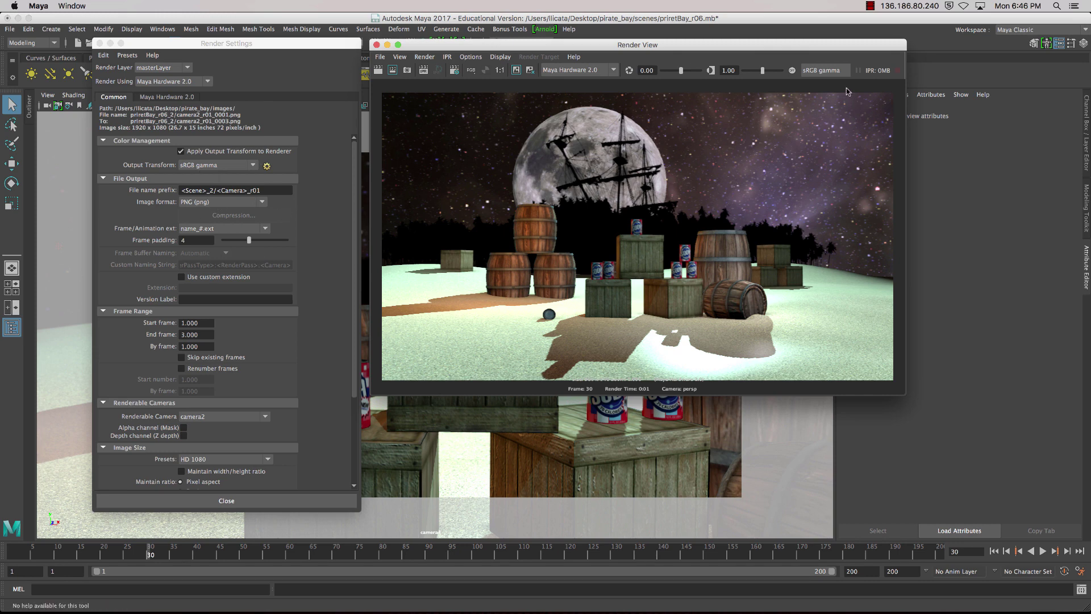
pyautogui.click(794, 72)
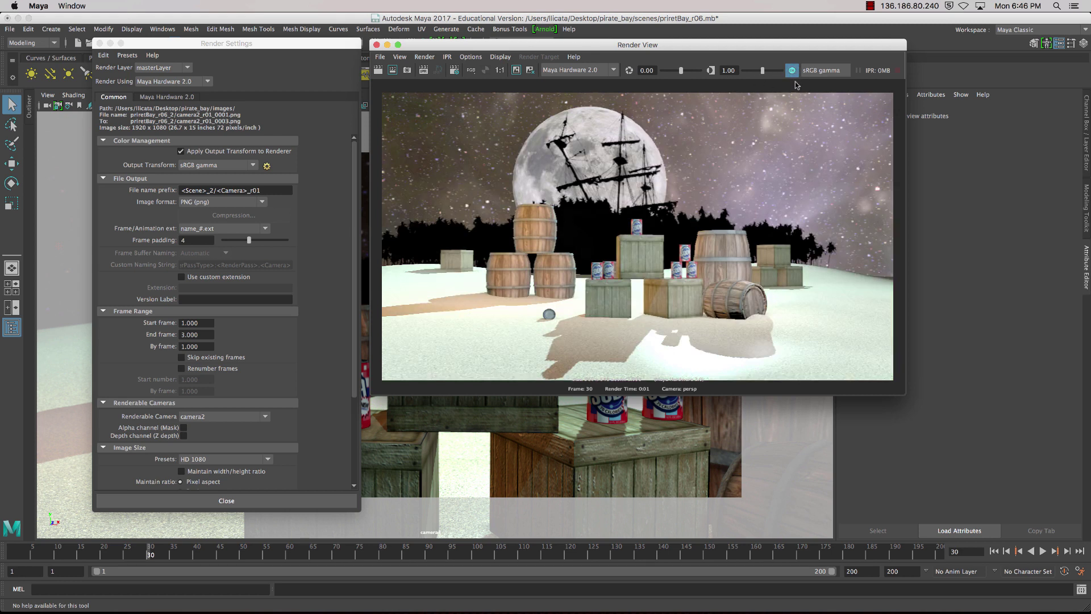
pyautogui.click(181, 151)
pyautogui.click(394, 95)
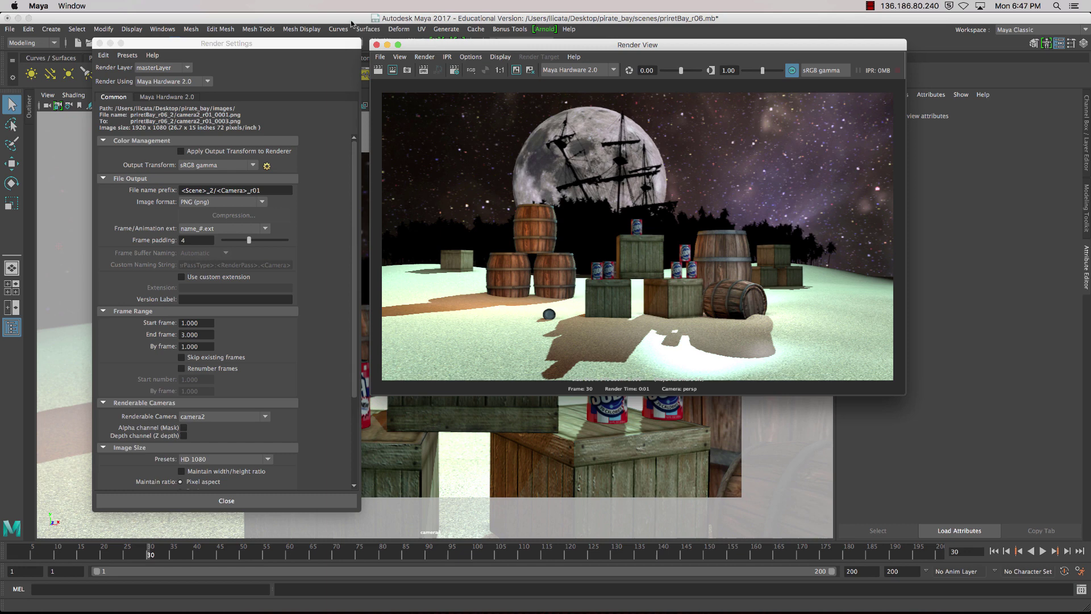
# Close Render View and keep sRGB gamma as the output transform
pyautogui.click(376, 44)
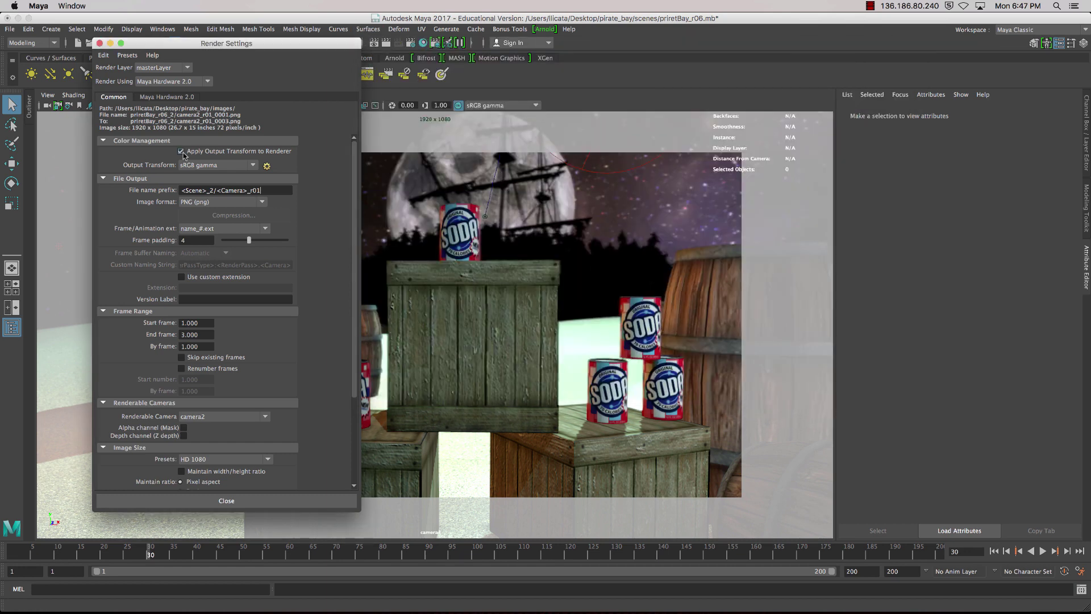
pyautogui.click(222, 165)
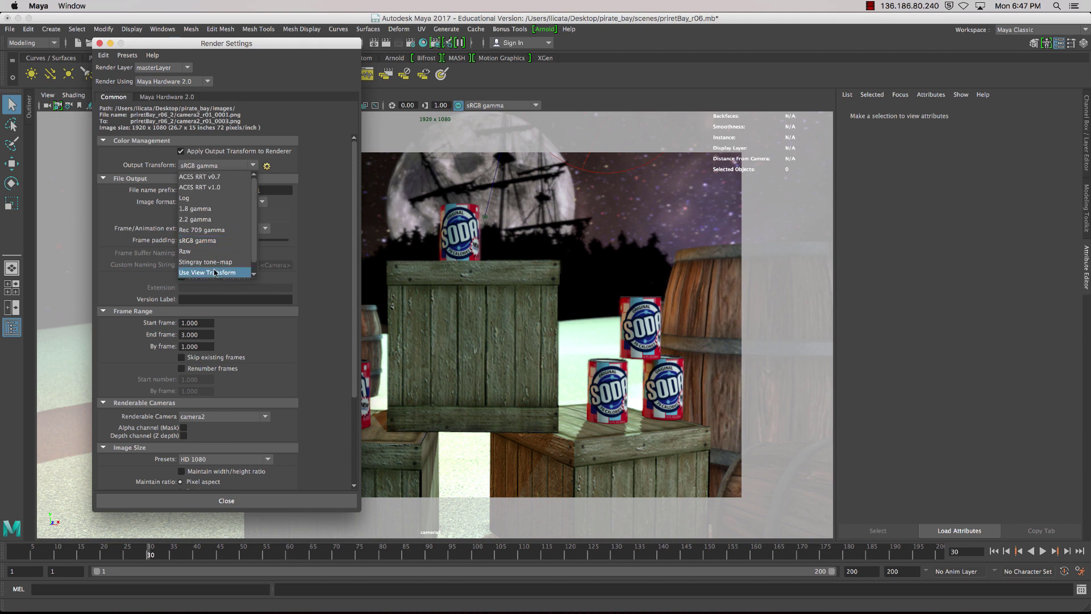
pyautogui.click(198, 240)
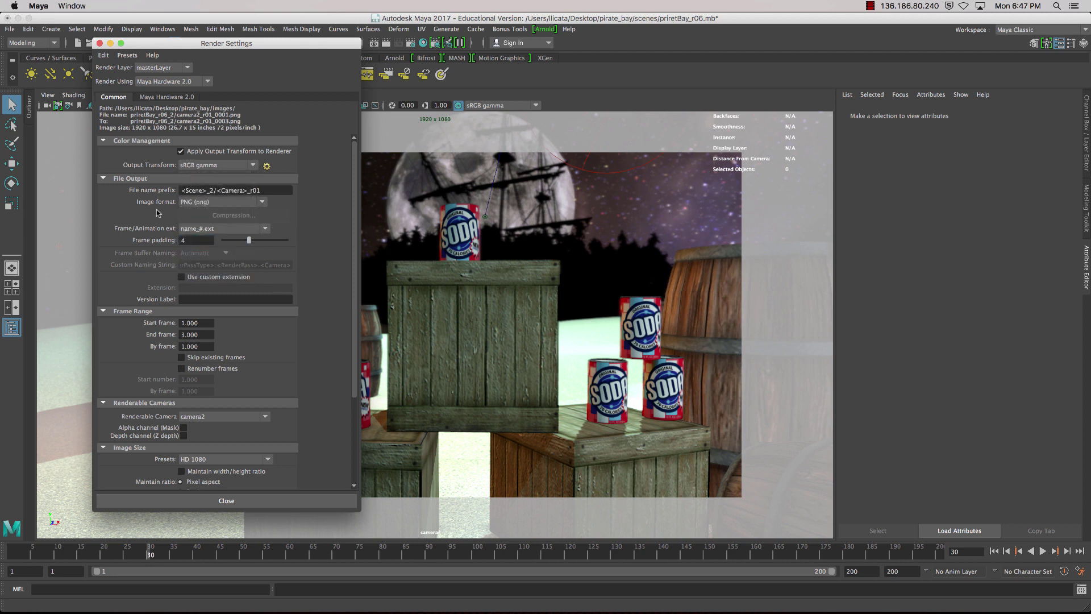
# Clear the file name prefix and rebuild it as <Scene>/<Camera> from the keyword inserts
pyautogui.tripleClick(276, 191)
pyautogui.press('BackSpace')
pyautogui.rightClick(188, 192)
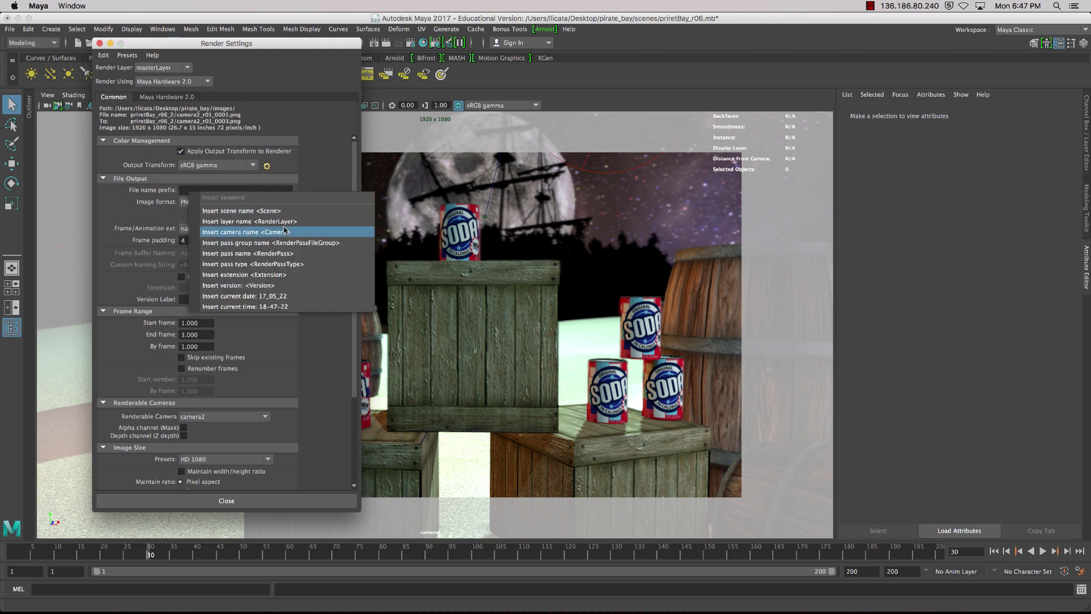
pyautogui.click(326, 213)
pyautogui.write('/')
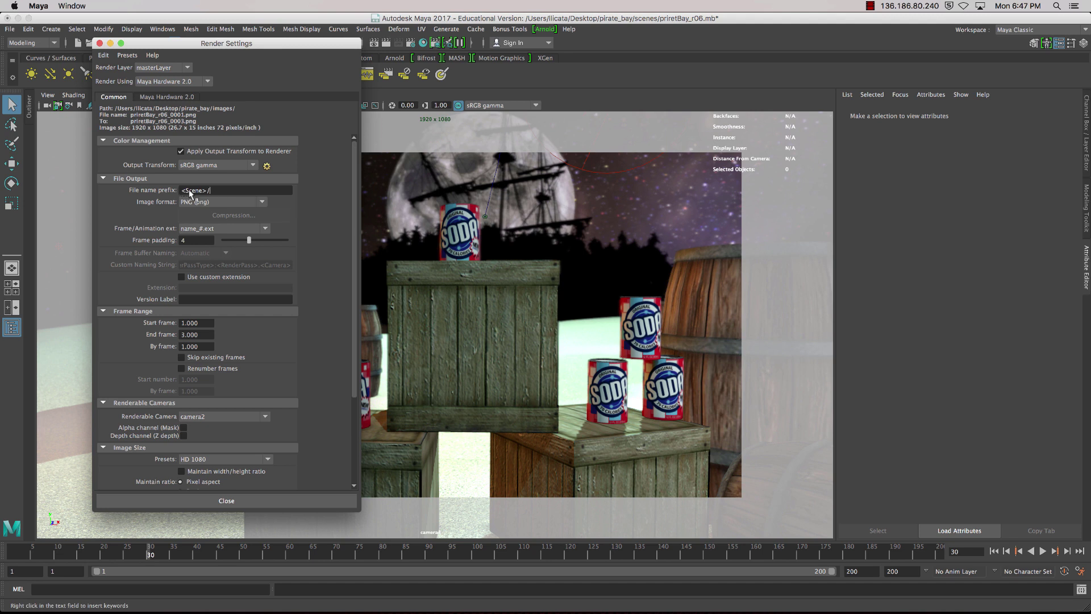
pyautogui.rightClick(213, 191)
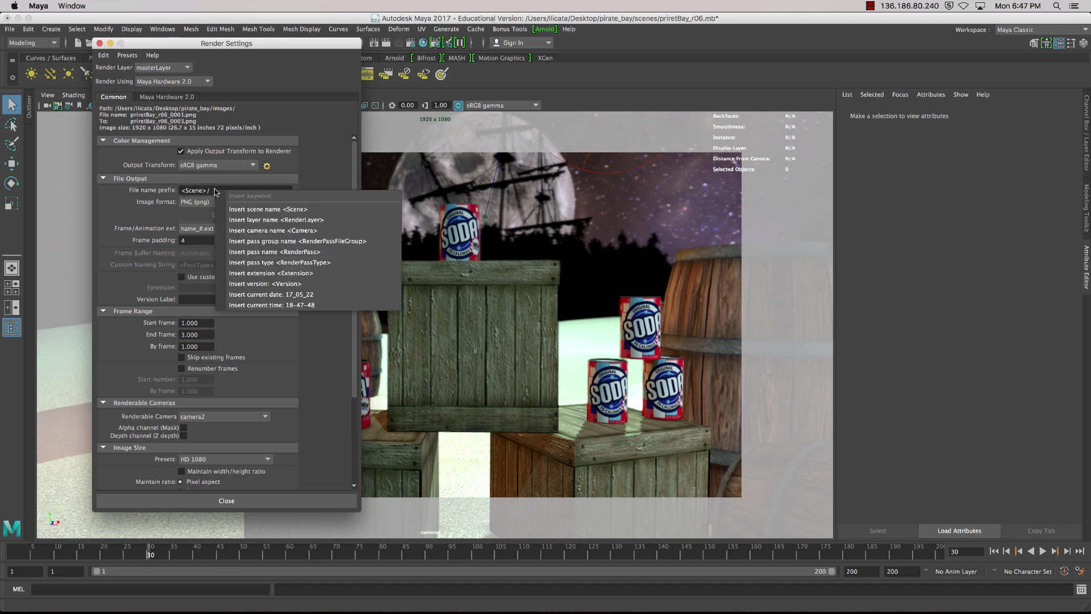
pyautogui.click(349, 231)
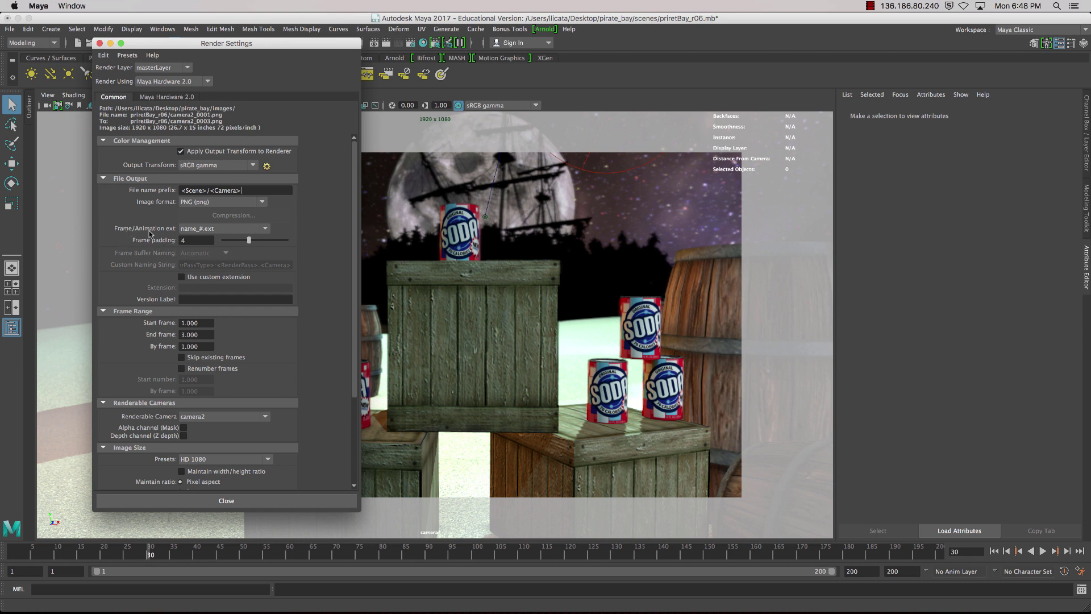
pyautogui.click(235, 228)
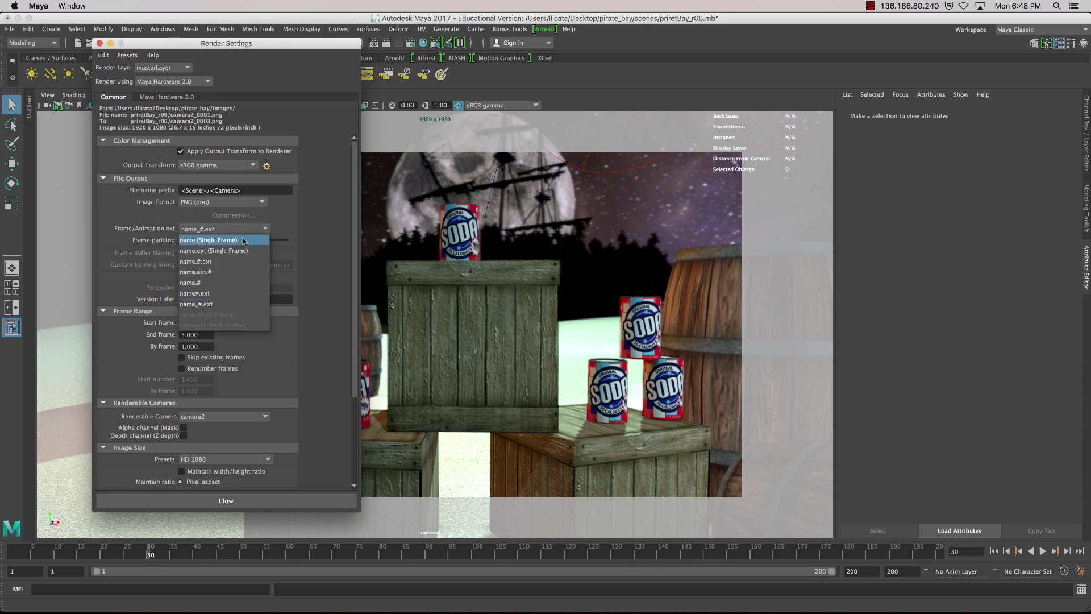
pyautogui.click(244, 240)
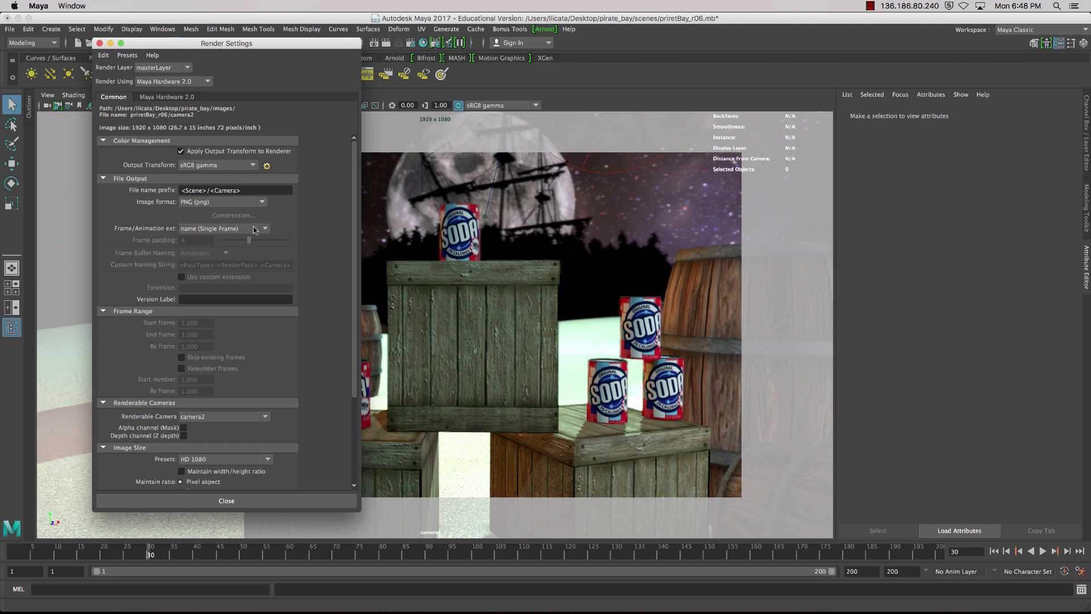
pyautogui.click(211, 228)
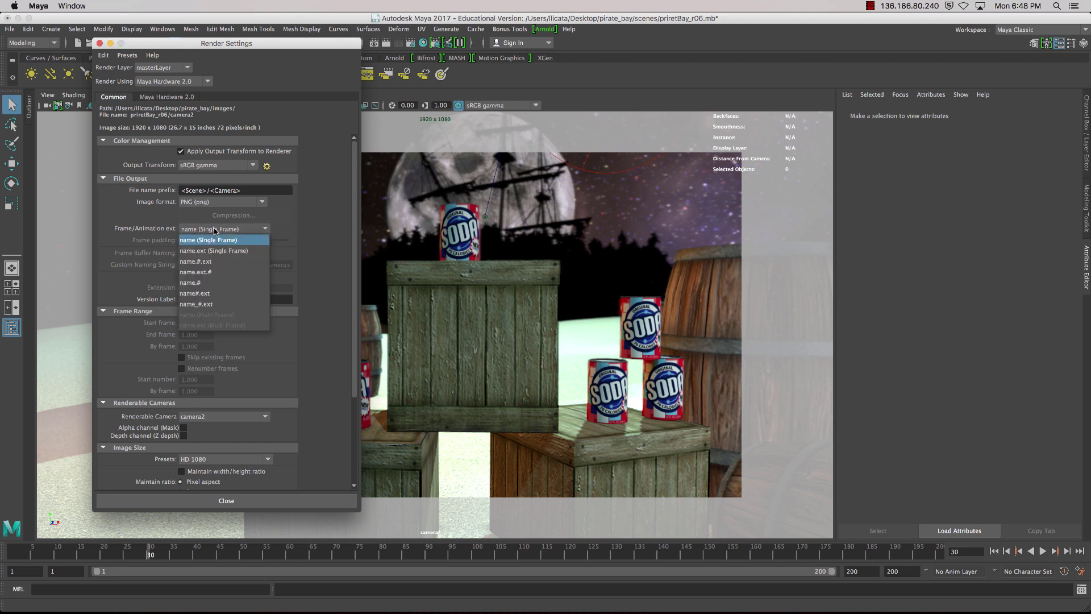
pyautogui.click(211, 305)
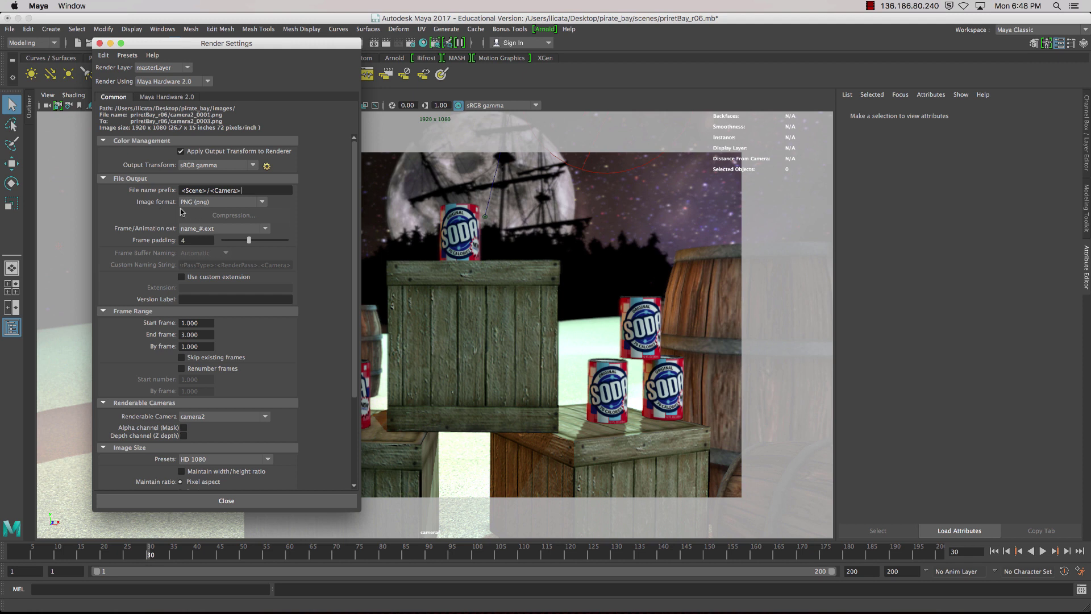
# Switch the image format to EXR with a 16 Bit Half data type
pyautogui.click(237, 203)
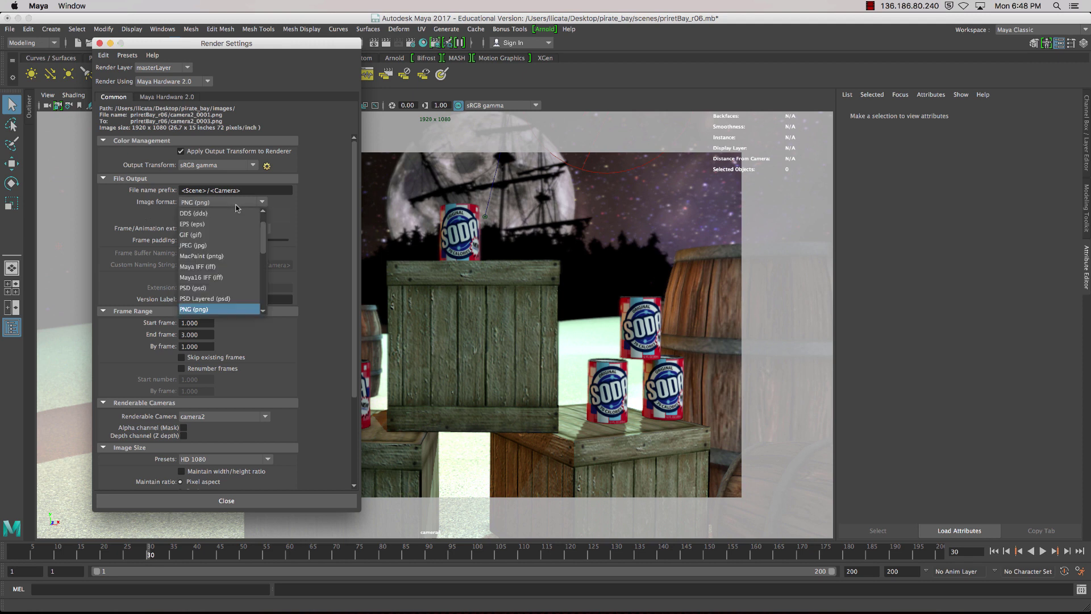
pyautogui.click(238, 310)
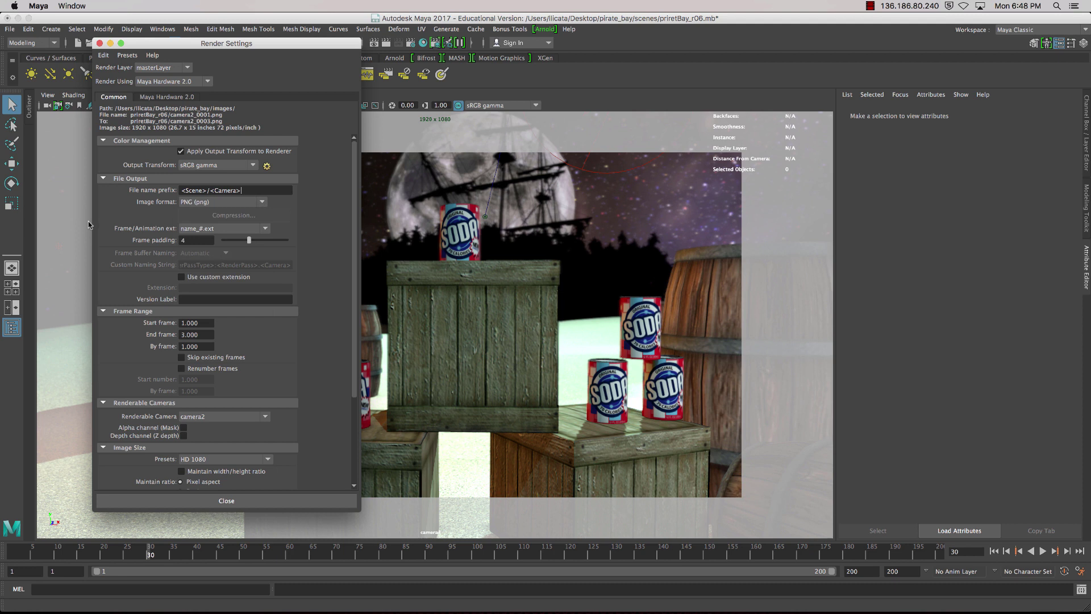
pyautogui.click(238, 203)
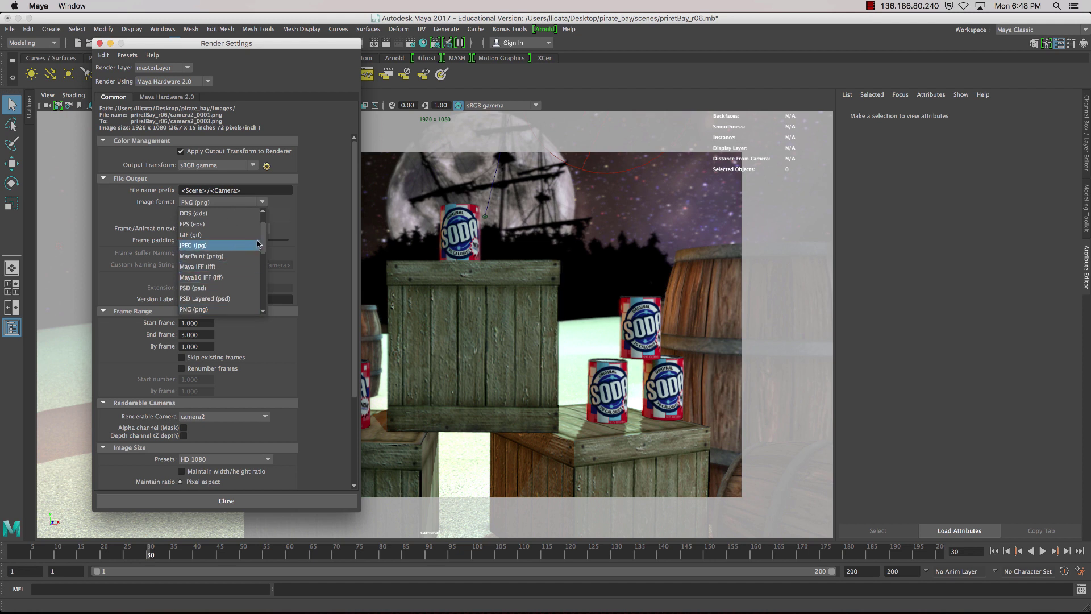
pyautogui.moveTo(266, 249); pyautogui.dragTo(267, 297)
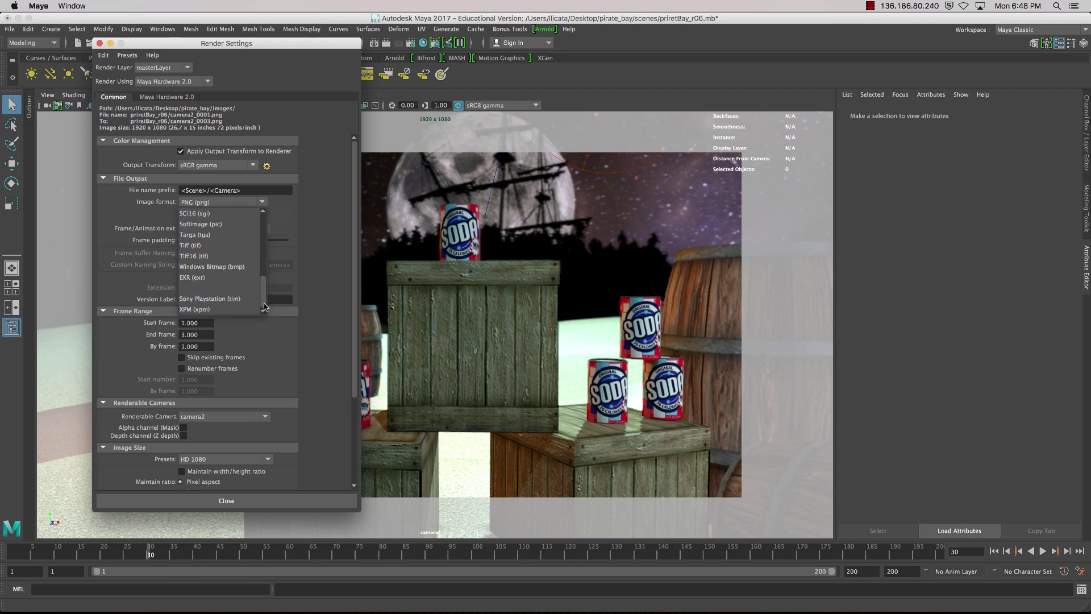
pyautogui.click(222, 277)
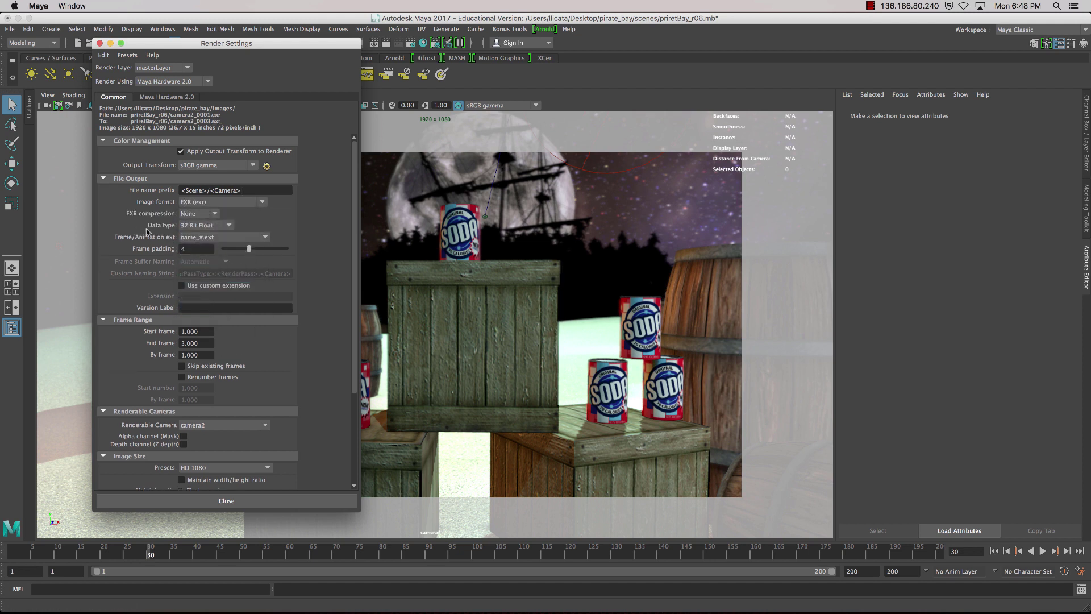
pyautogui.click(216, 226)
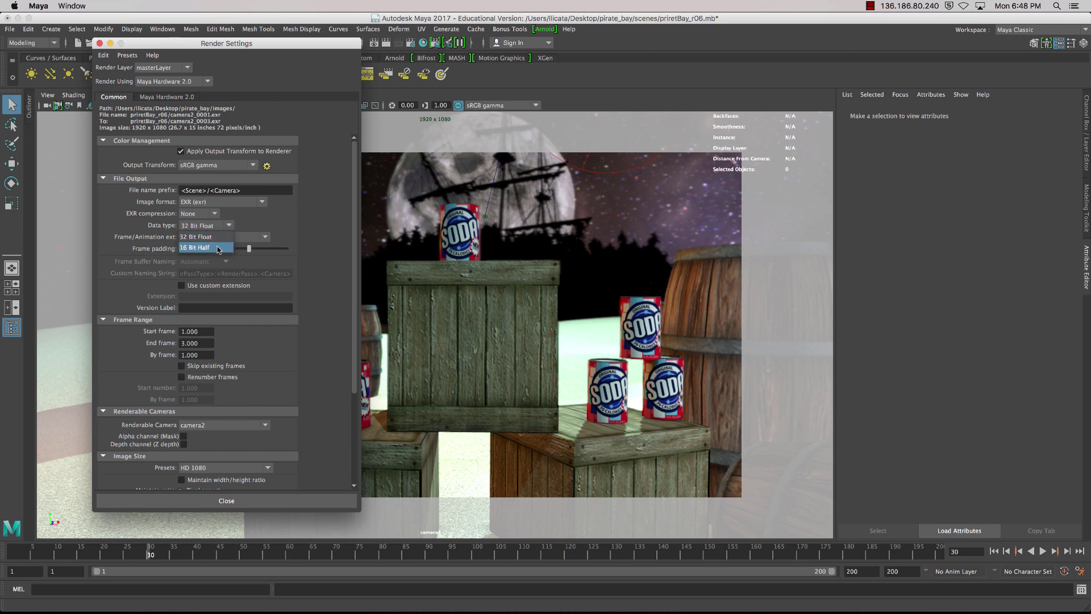
pyautogui.click(219, 248)
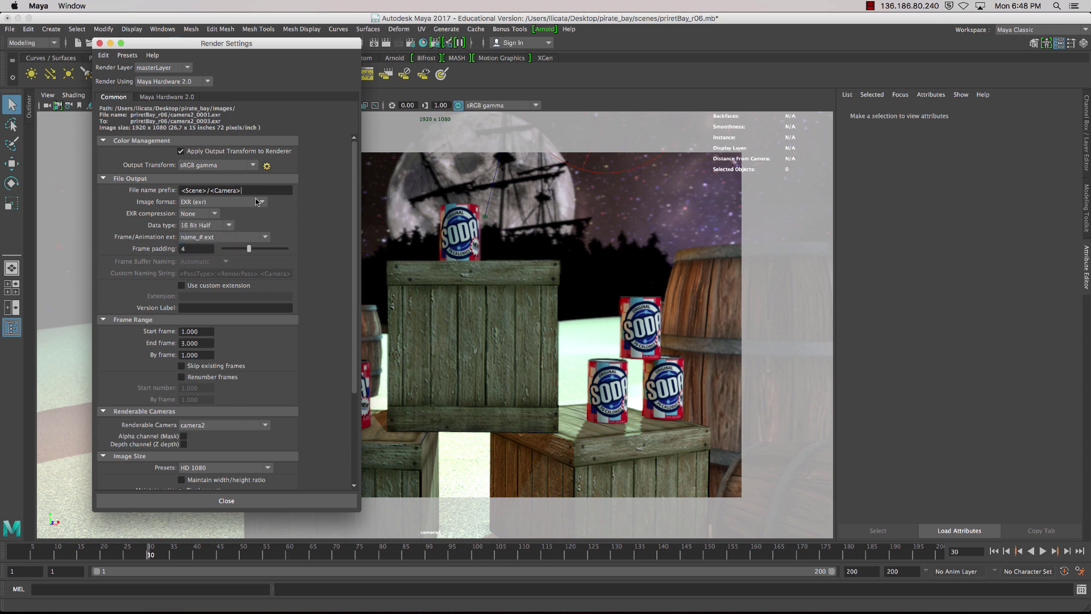
# Set the image format back to PNG
pyautogui.click(210, 203)
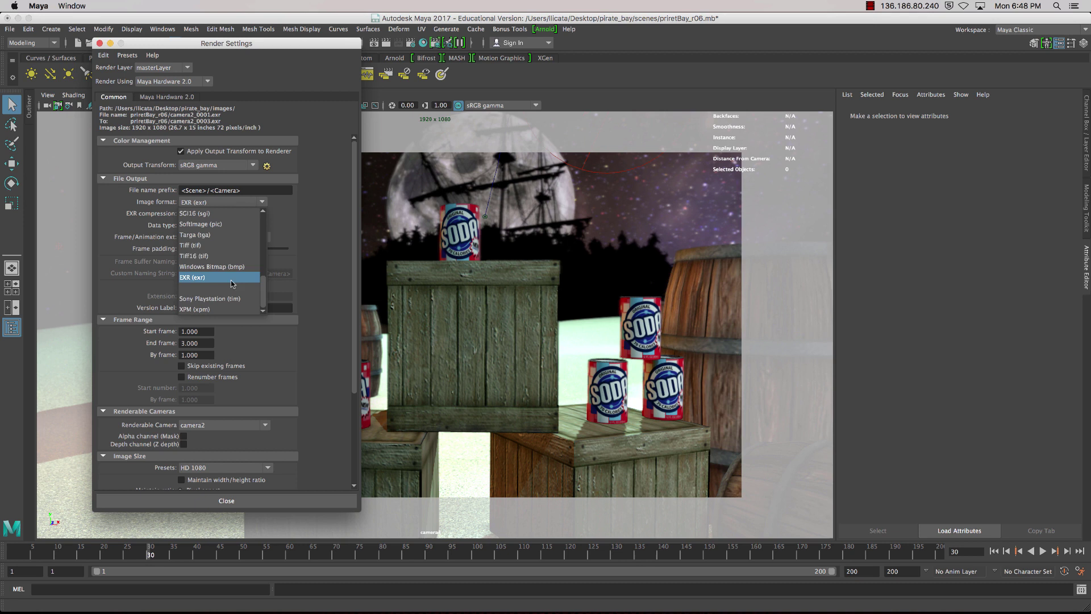
pyautogui.moveTo(265, 239)
pyautogui.mouseDown()
pyautogui.moveTo(264, 229)
pyautogui.moveTo(266, 249)
pyautogui.mouseUp()
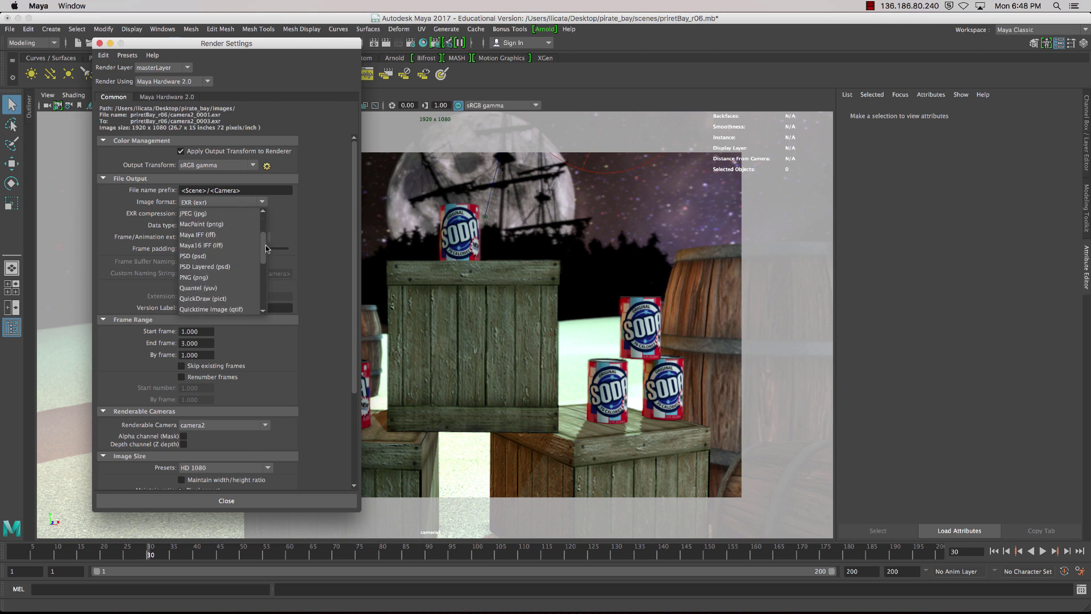
pyautogui.click(193, 278)
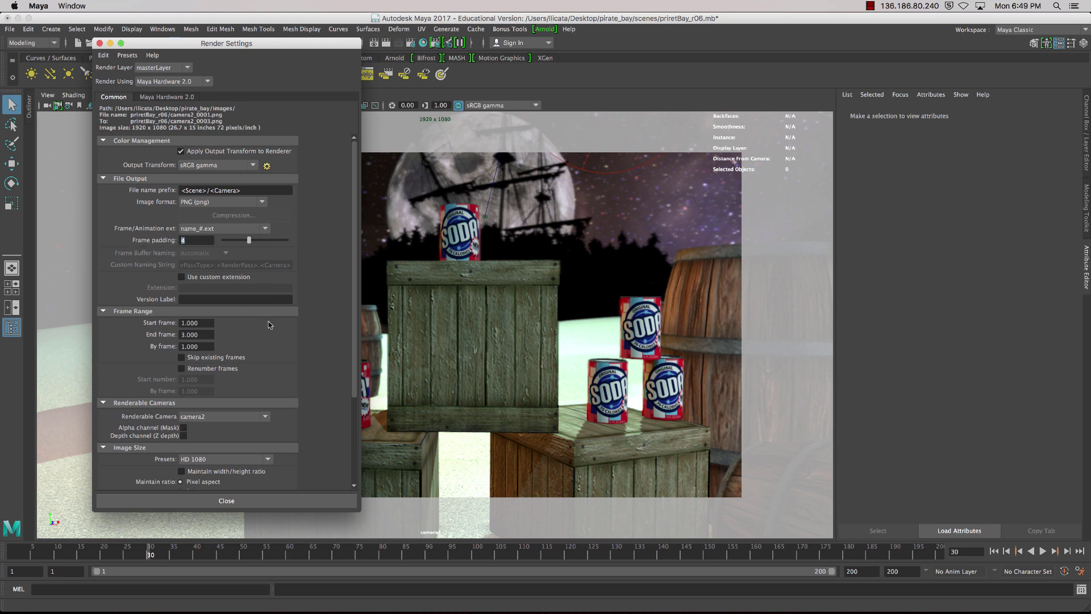
# Set the render End frame to 150
pyautogui.click(201, 334)
pyautogui.write('150')
pyautogui.press('Return')
pyautogui.scroll(-2, 160, 375)
pyautogui.scroll(-5, 160, 375)
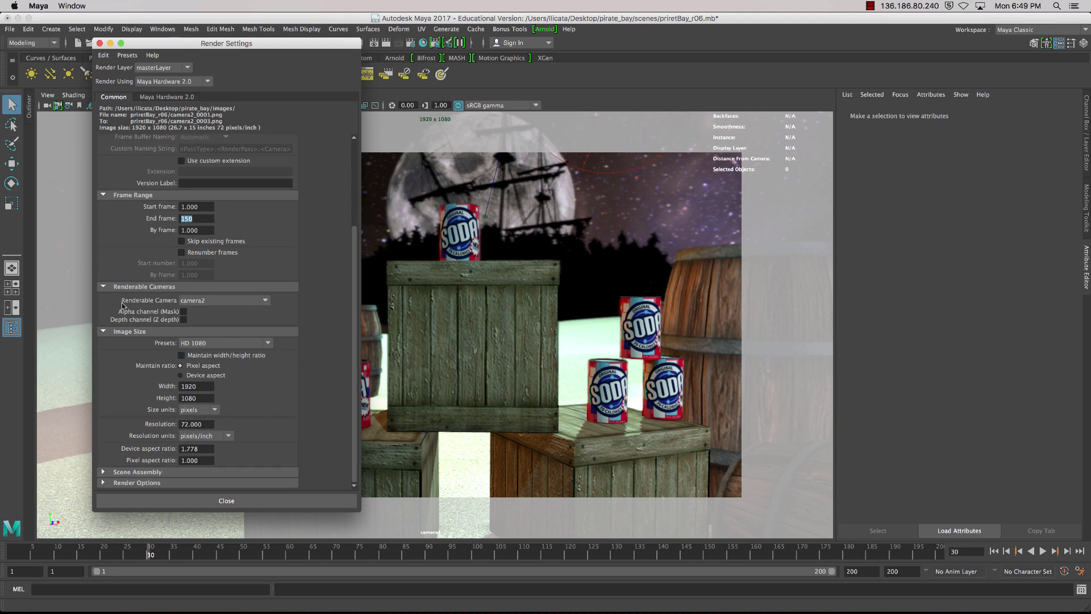
# Make camera2, camera3 and camera4 renderable and show the Maya Hardware 2.0 tab
pyautogui.click(221, 306)
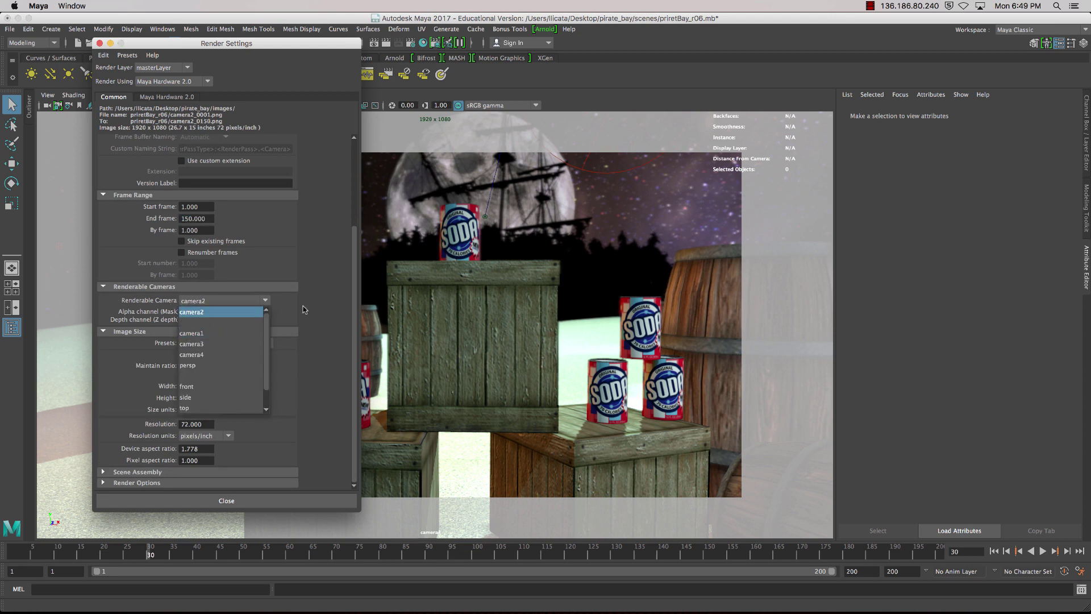
pyautogui.moveTo(269, 326); pyautogui.dragTo(266, 349)
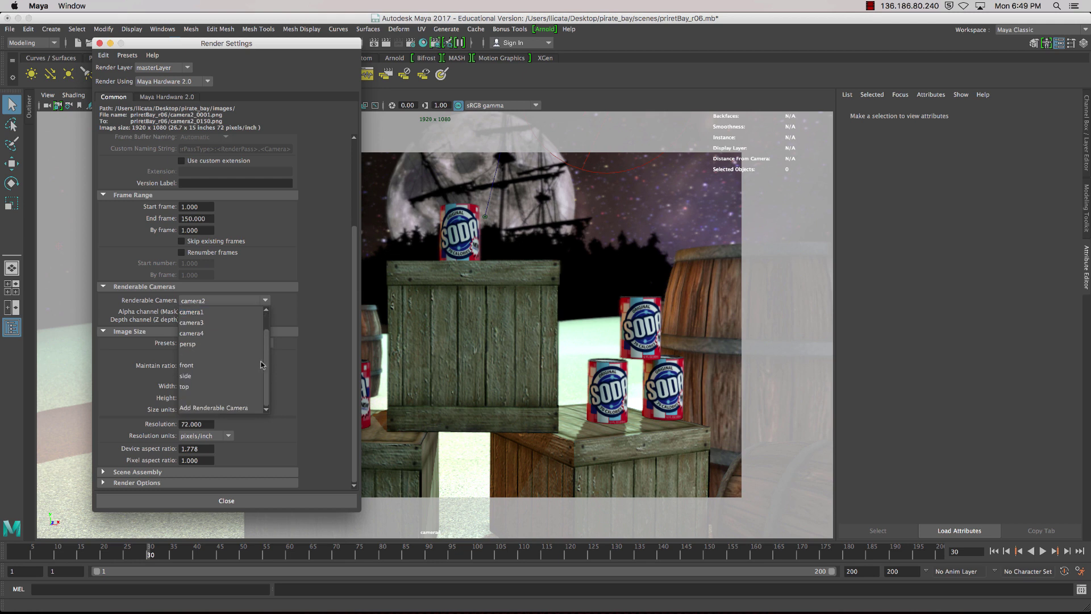
pyautogui.click(202, 409)
pyautogui.click(263, 333)
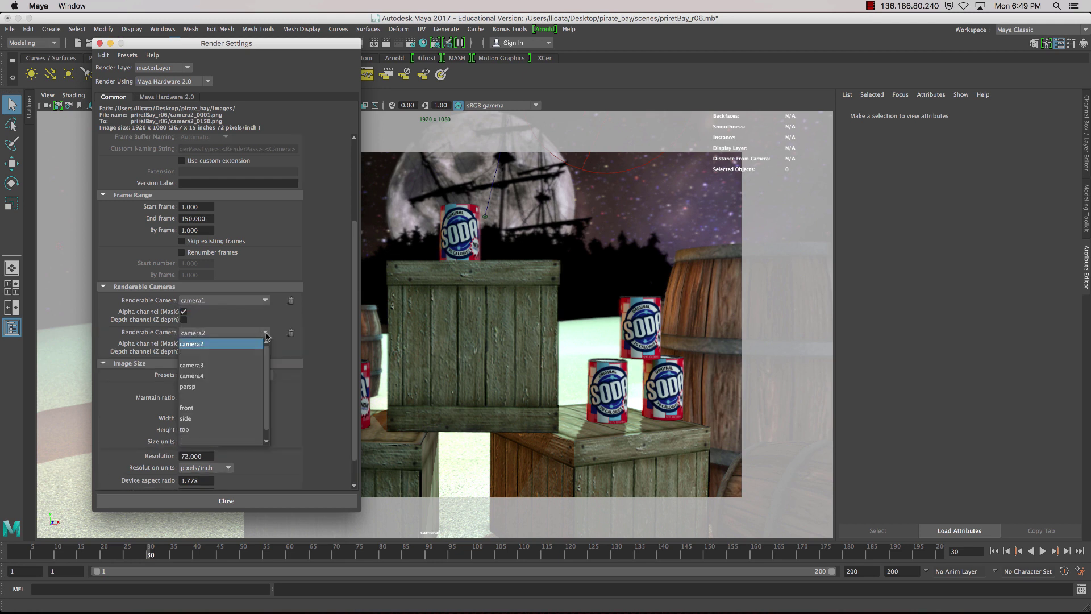
pyautogui.moveTo(266, 406); pyautogui.dragTo(265, 424)
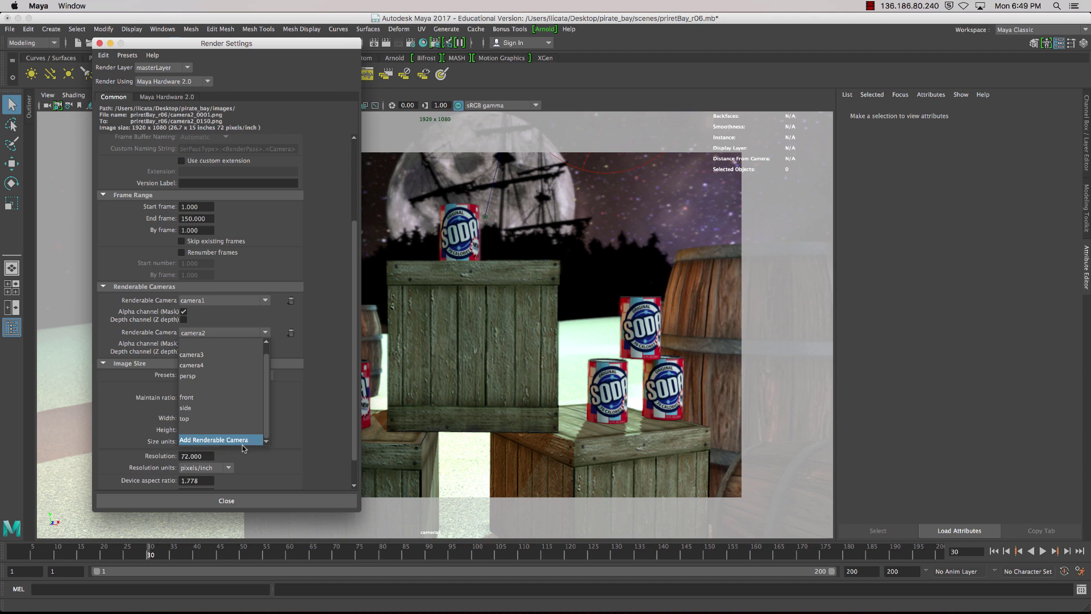
pyautogui.click(236, 439)
pyautogui.click(241, 302)
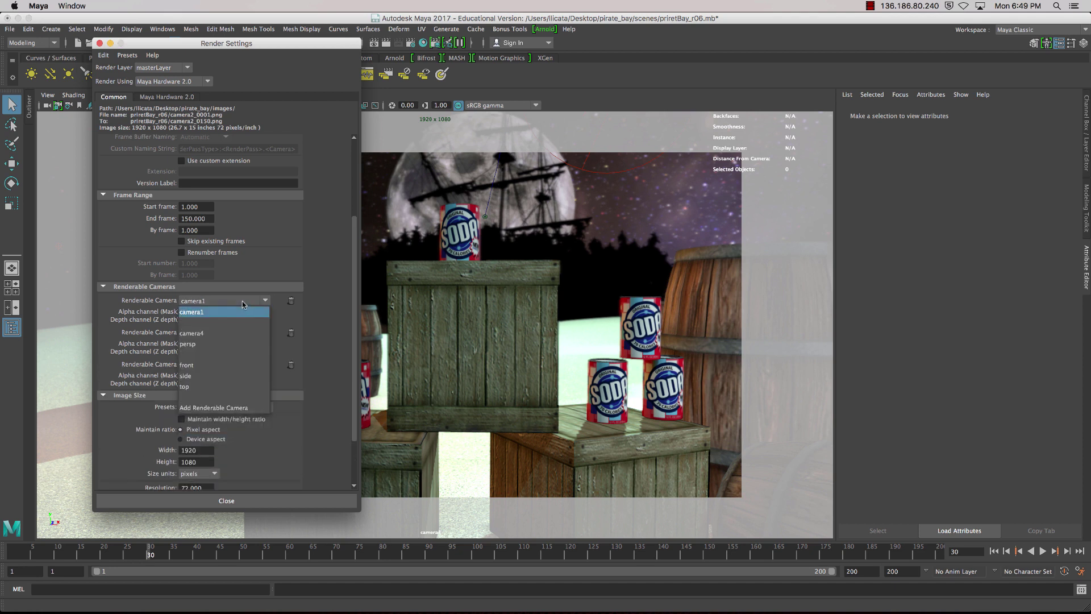
pyautogui.click(239, 333)
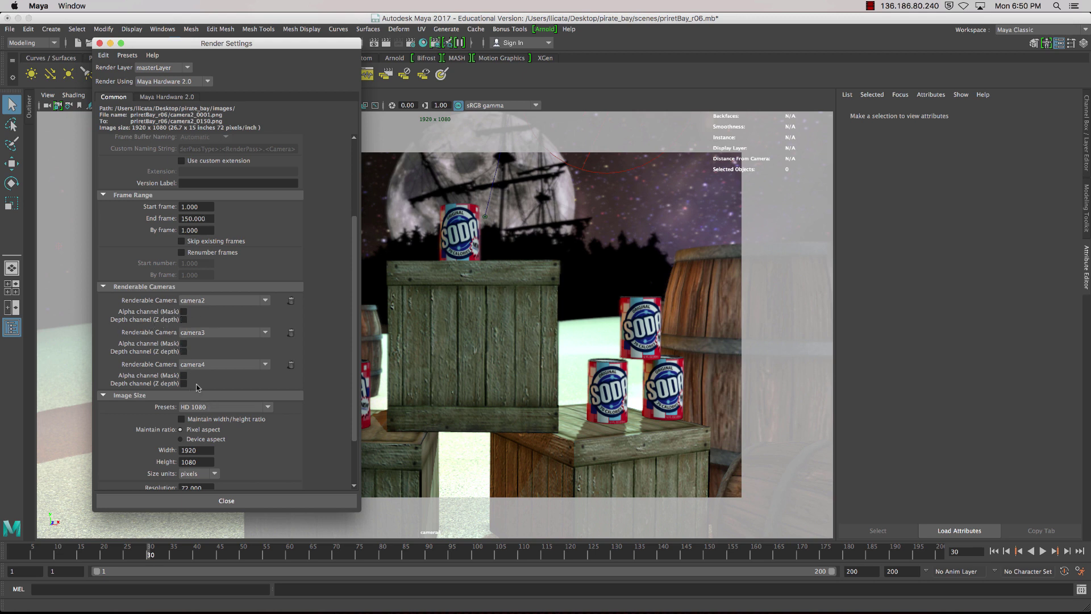
pyautogui.scroll(-3, 197, 387)
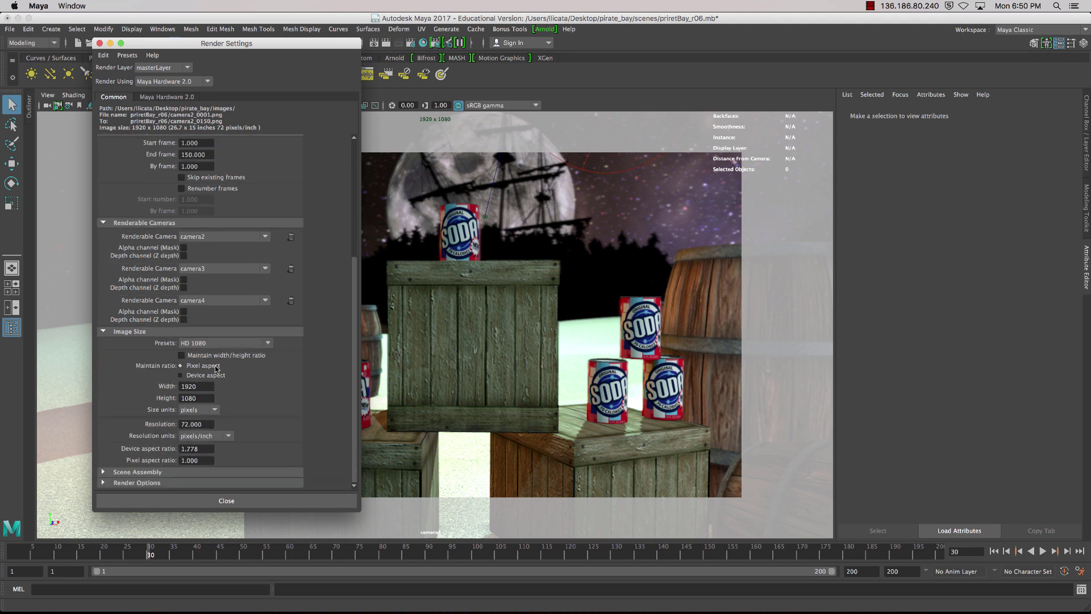
pyautogui.click(168, 97)
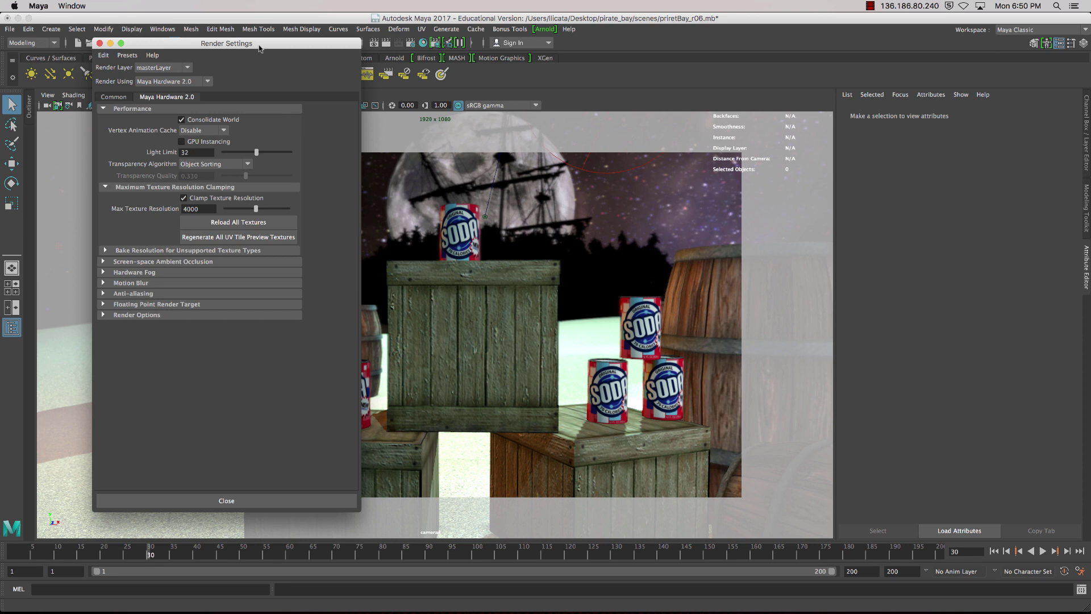
# Uncheck Clamp Texture Resolution, leaving the 4000 maximum inactive
pyautogui.moveTo(267, 49); pyautogui.dragTo(233, 49)
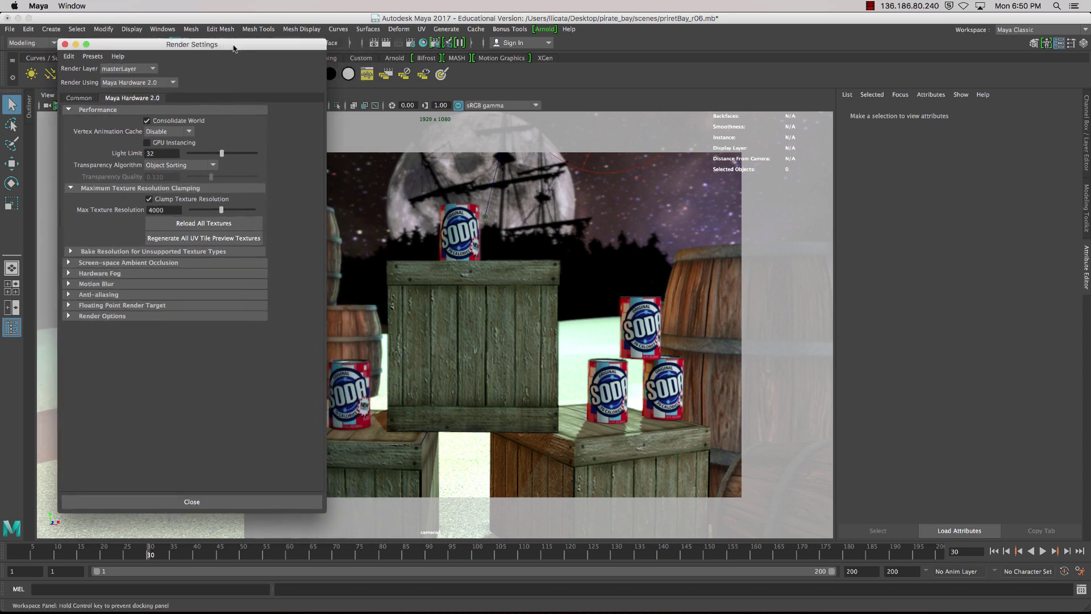
pyautogui.click(149, 199)
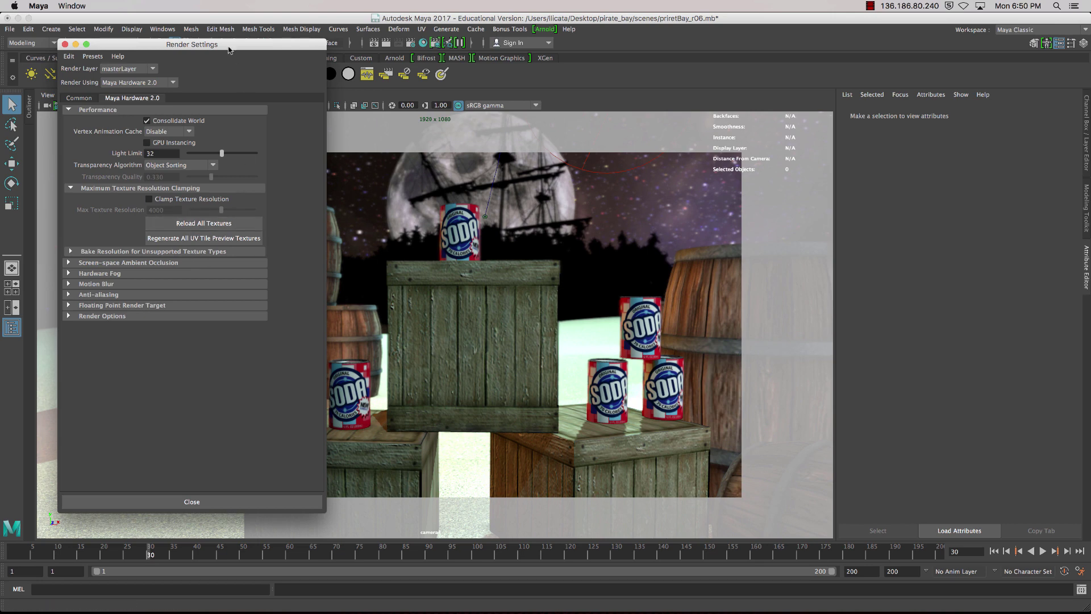
pyautogui.moveTo(229, 48)
pyautogui.mouseDown()
pyautogui.moveTo(292, 42)
pyautogui.moveTo(237, 42)
pyautogui.mouseUp()
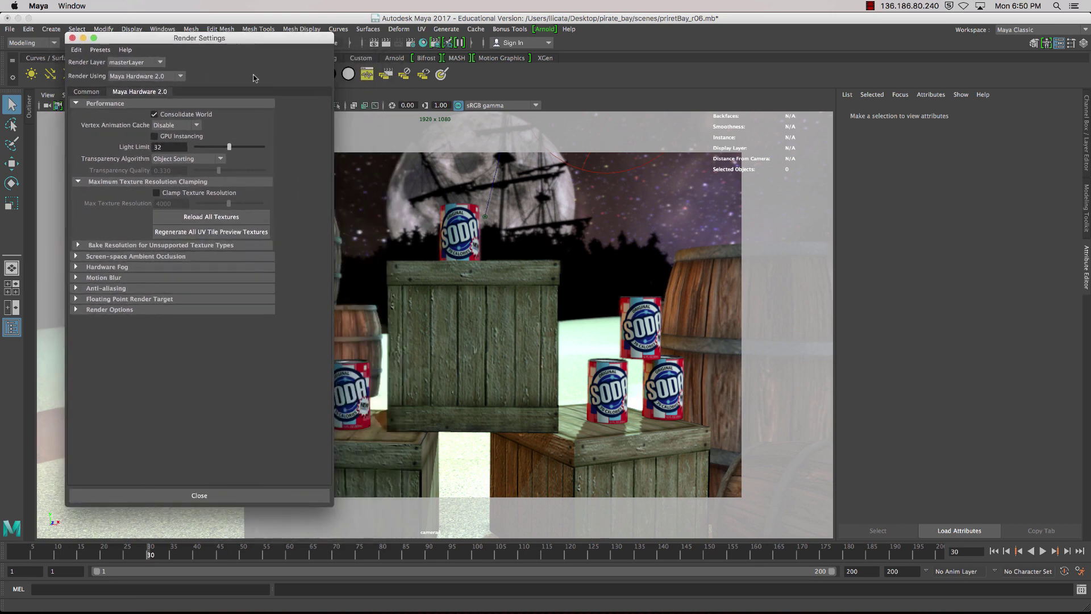
# Expand Screen-space Ambient Occlusion, Anti-aliasing and Motion Blur, keeping Sample Count at 4
pyautogui.click(76, 256)
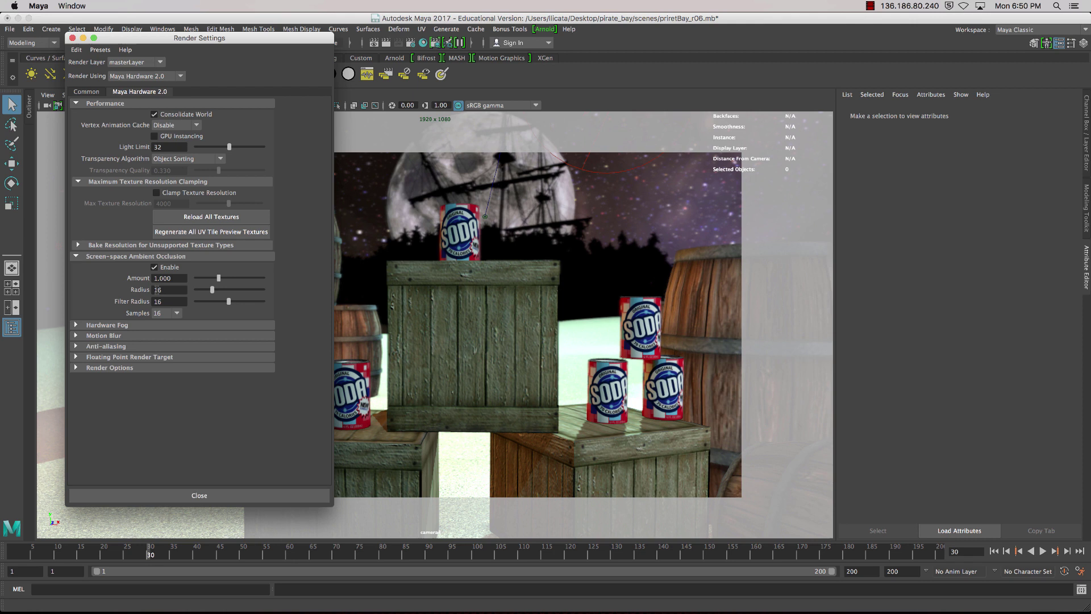
pyautogui.click(77, 346)
pyautogui.click(171, 379)
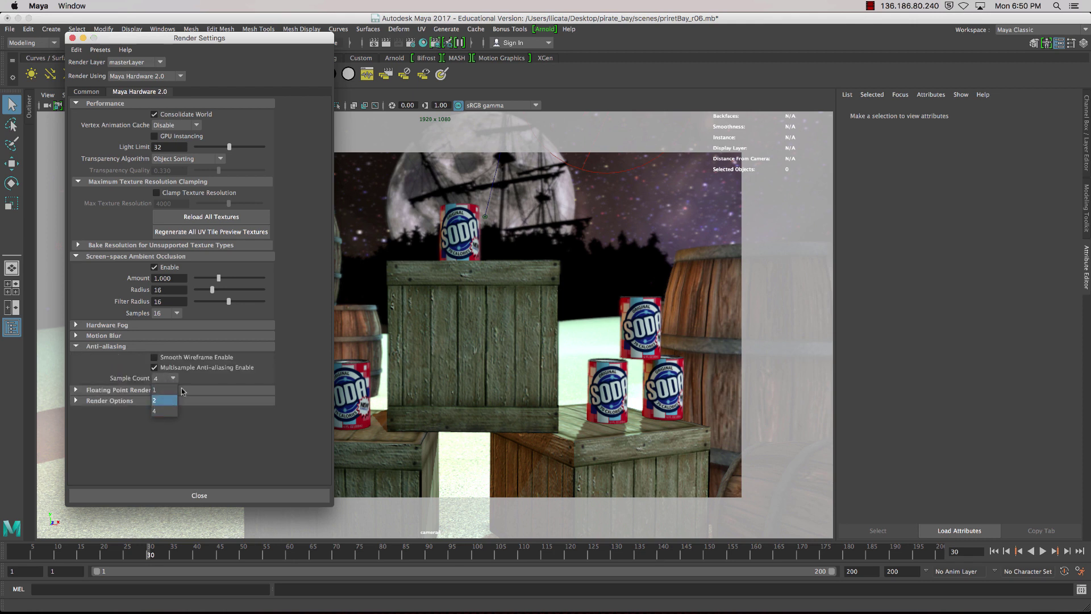
pyautogui.click(241, 372)
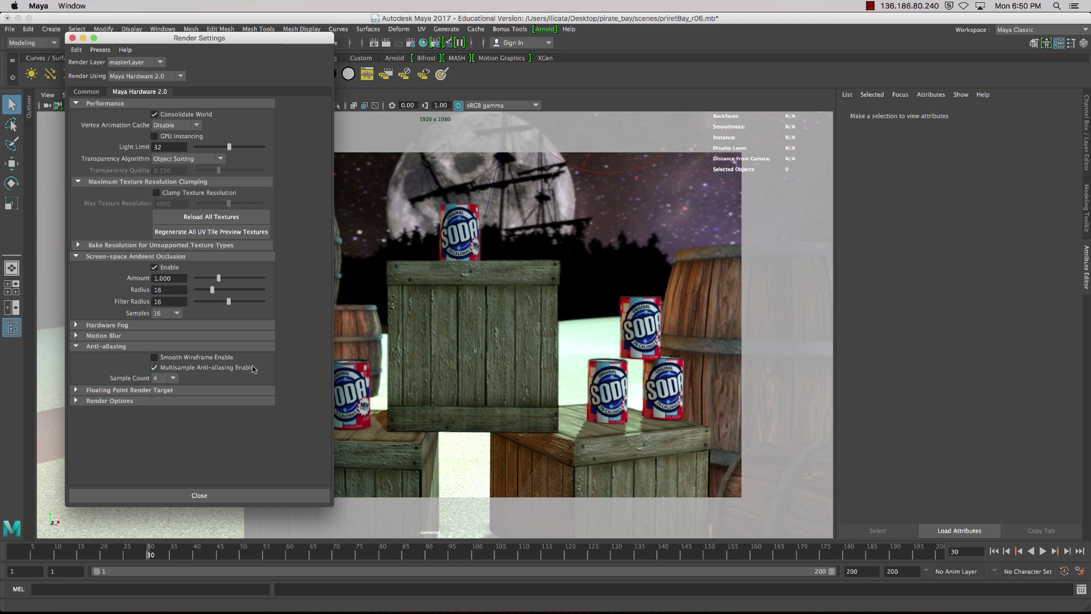
pyautogui.click(91, 336)
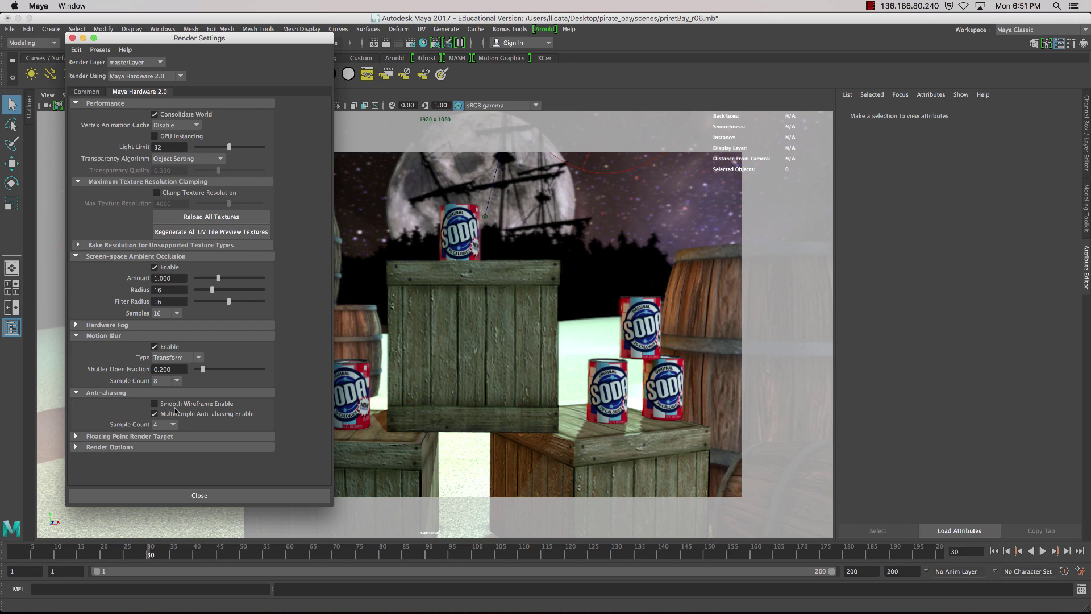
pyautogui.moveTo(187, 41); pyautogui.dragTo(250, 53)
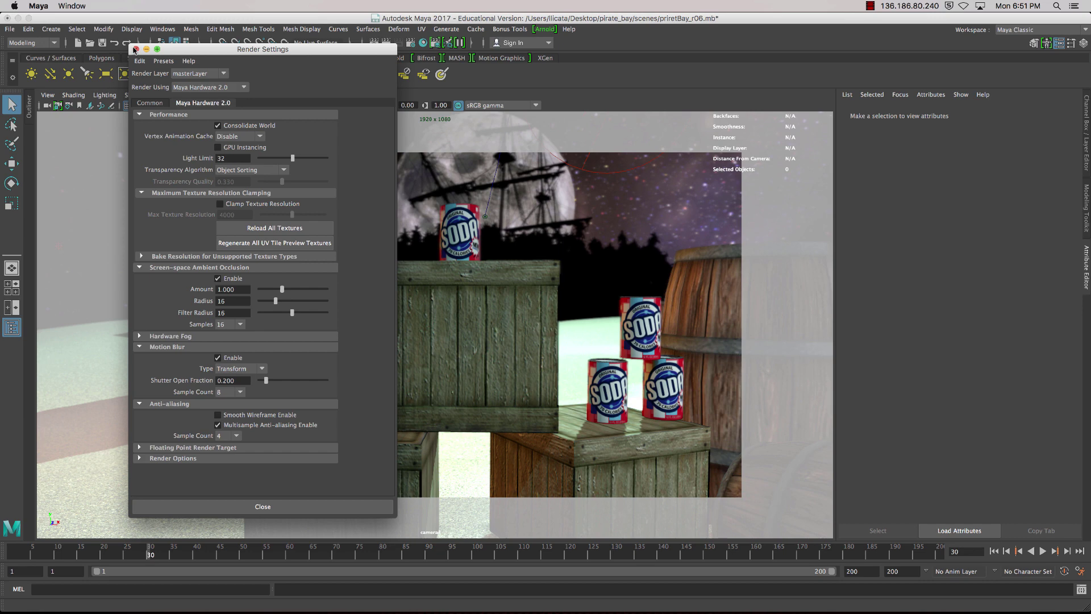
# Close Render Settings and save the scene as a new incremented version
pyautogui.click(136, 49)
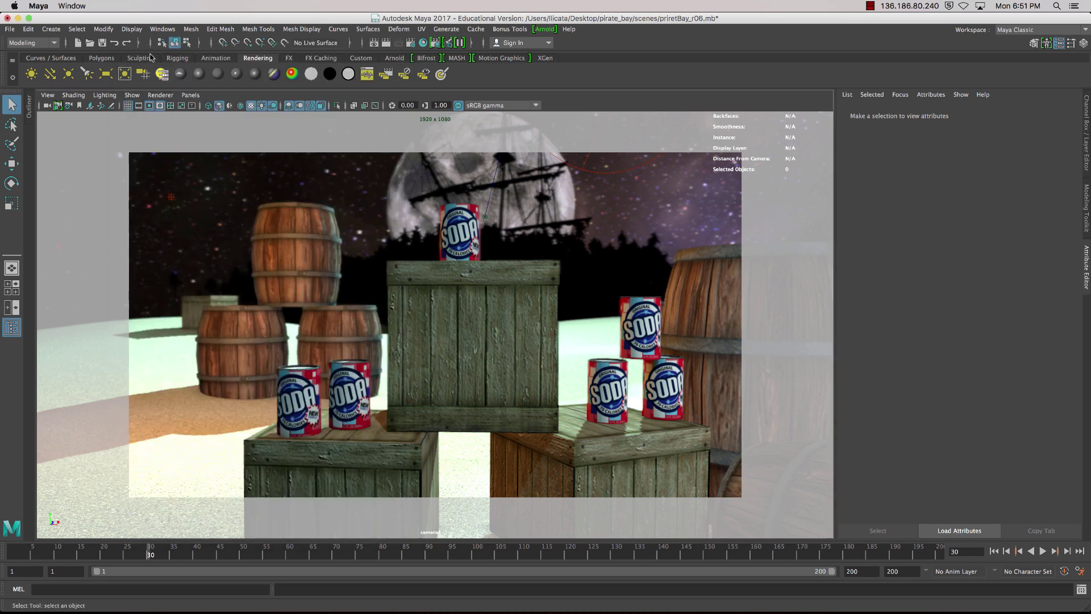
pyautogui.click(10, 29)
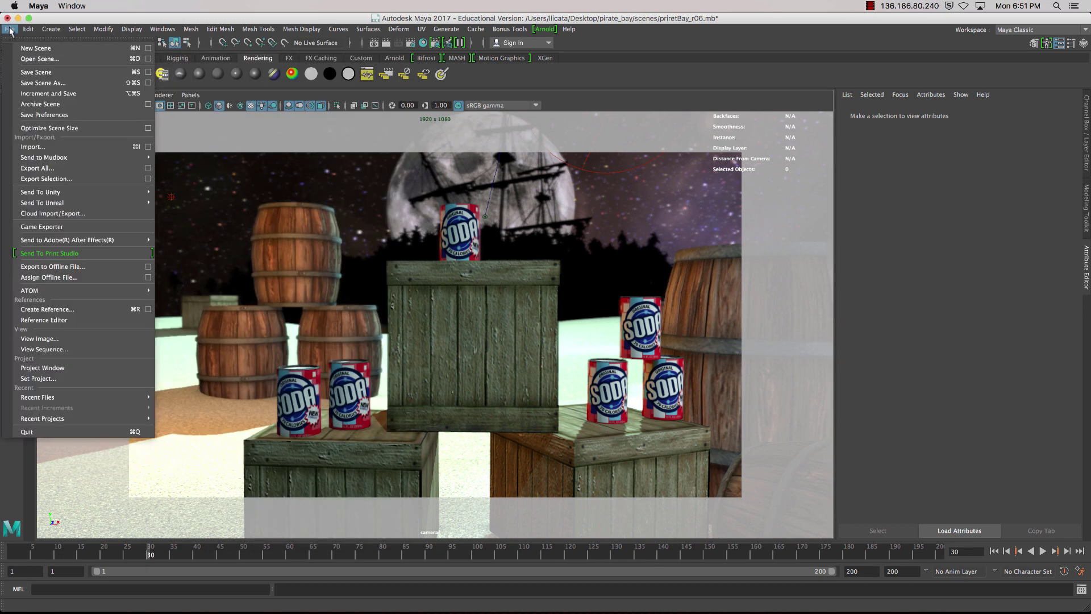
pyautogui.click(88, 93)
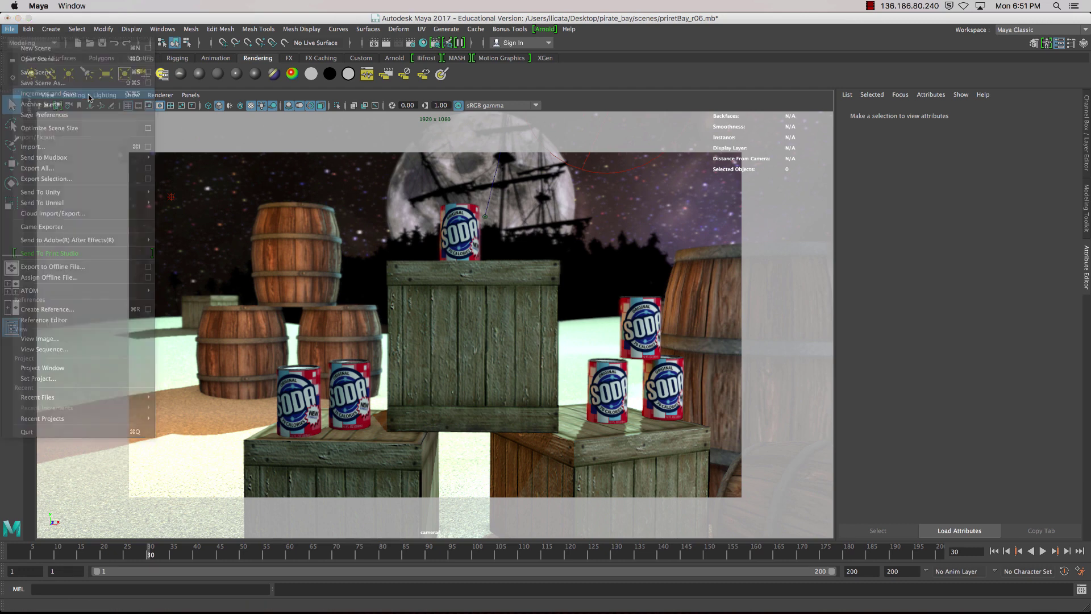
pyautogui.click(528, 335)
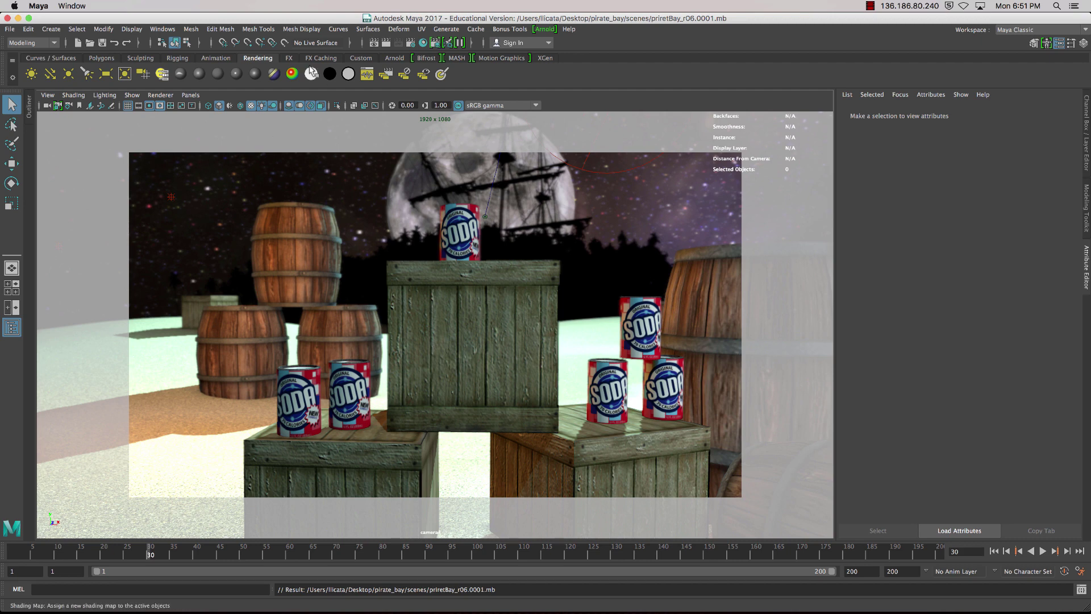
# Switch to the Rendering menu set, start a batch render past the student-version warning, and open the Script Editor
pyautogui.click(31, 43)
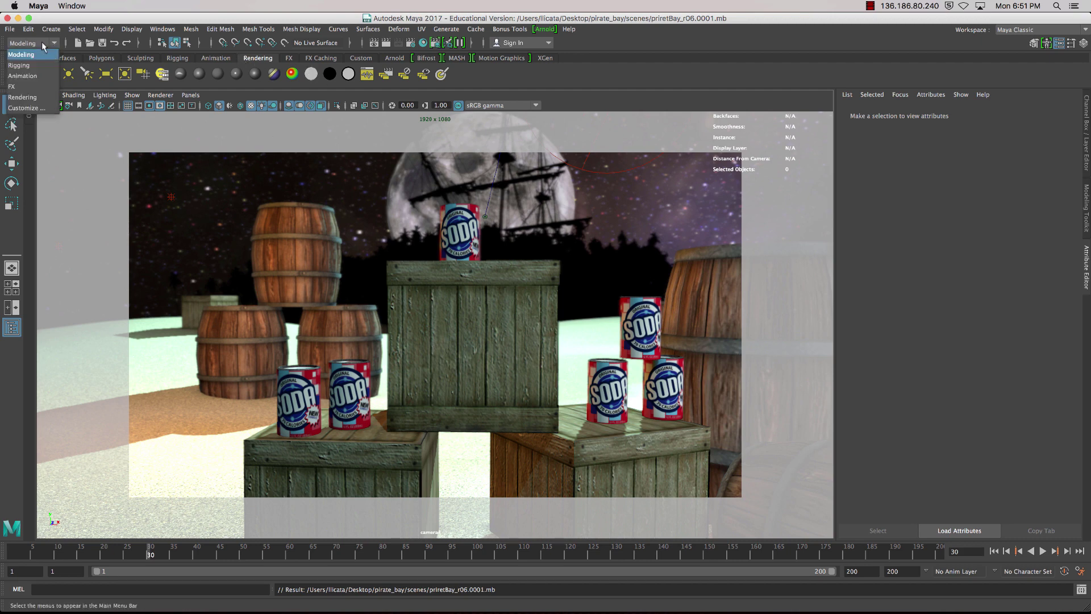
pyautogui.click(44, 98)
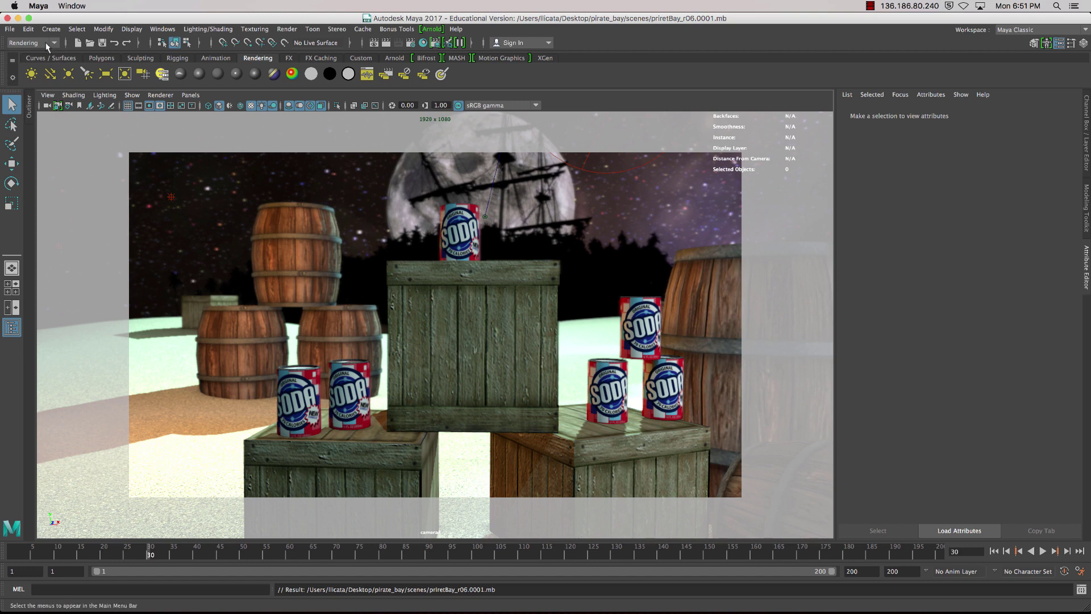
pyautogui.click(287, 29)
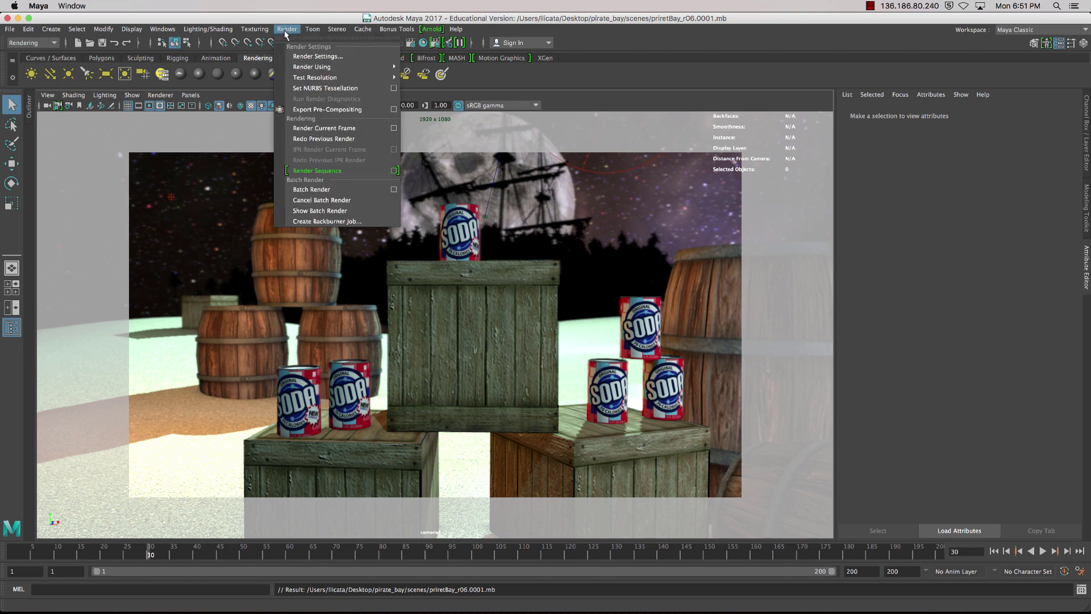
pyautogui.click(348, 191)
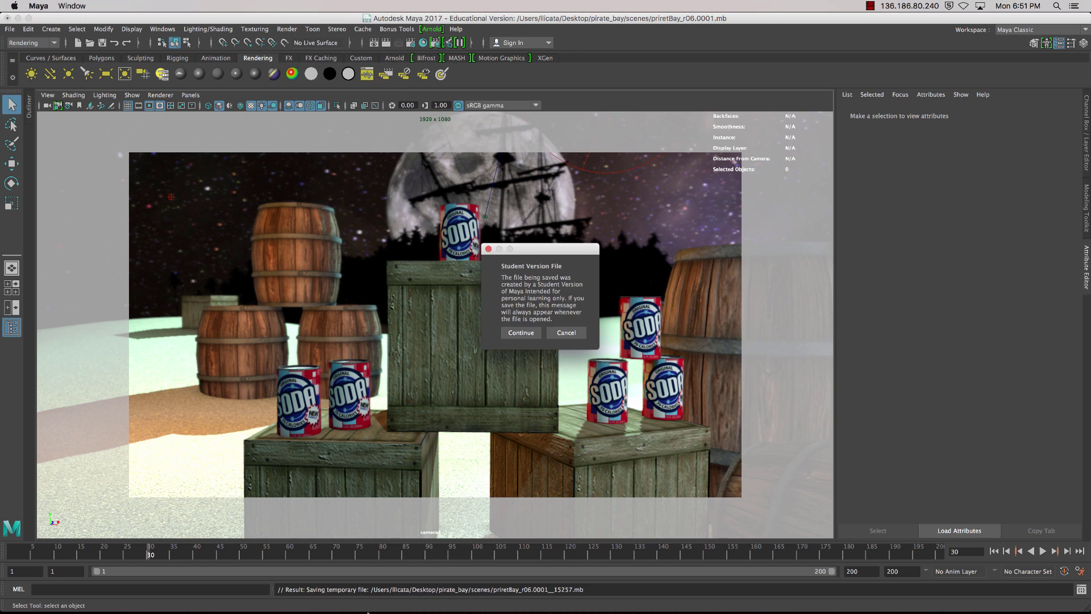
pyautogui.click(528, 332)
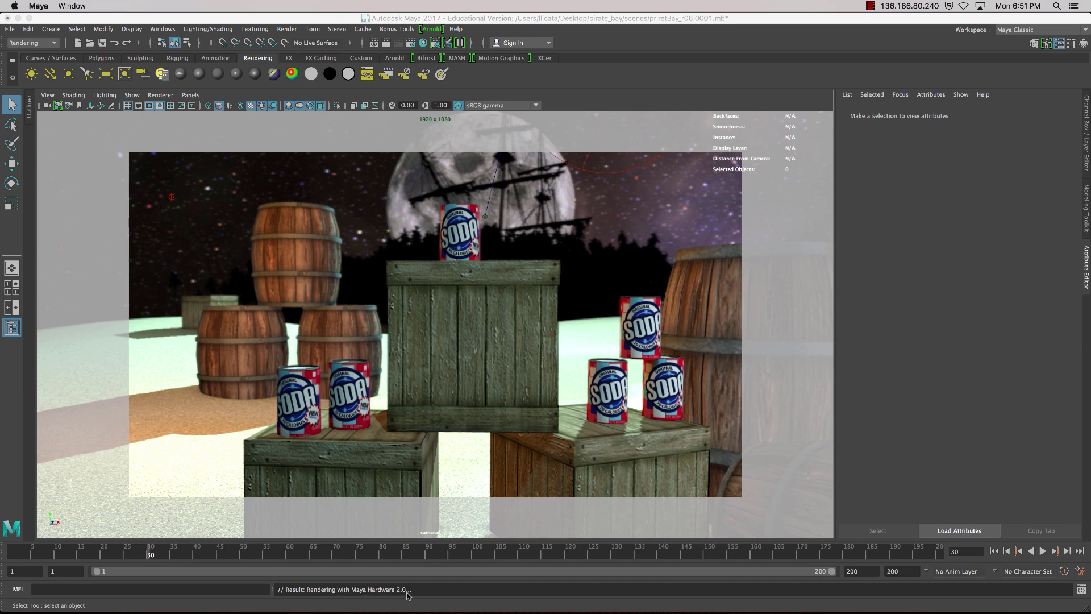
pyautogui.click(1081, 590)
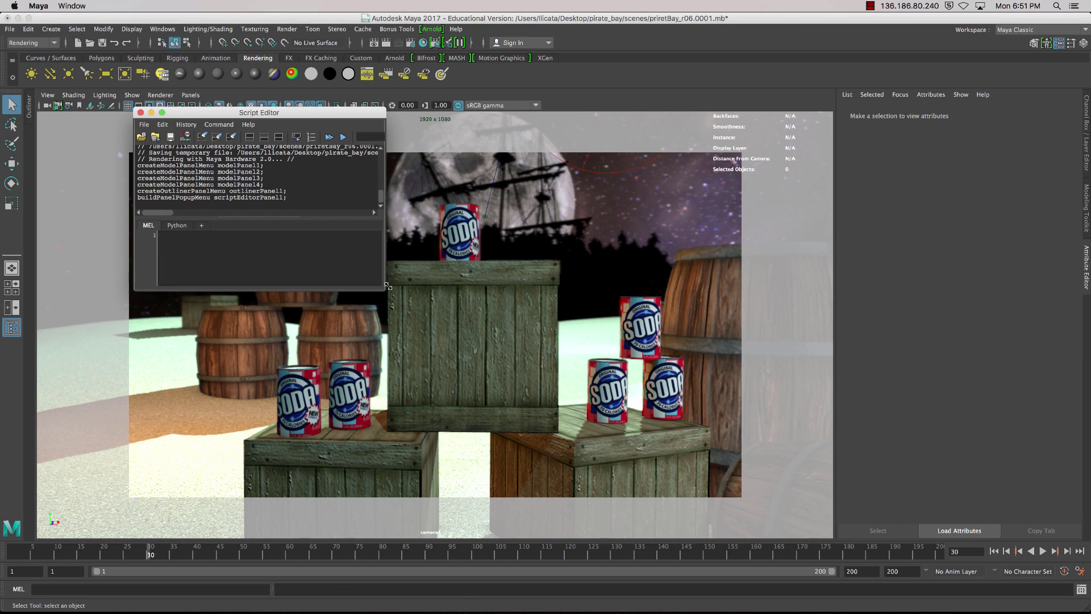
# Drag the Script Editor's corner larger to read the Rendering Completed message
pyautogui.moveTo(385, 290); pyautogui.dragTo(639, 419)
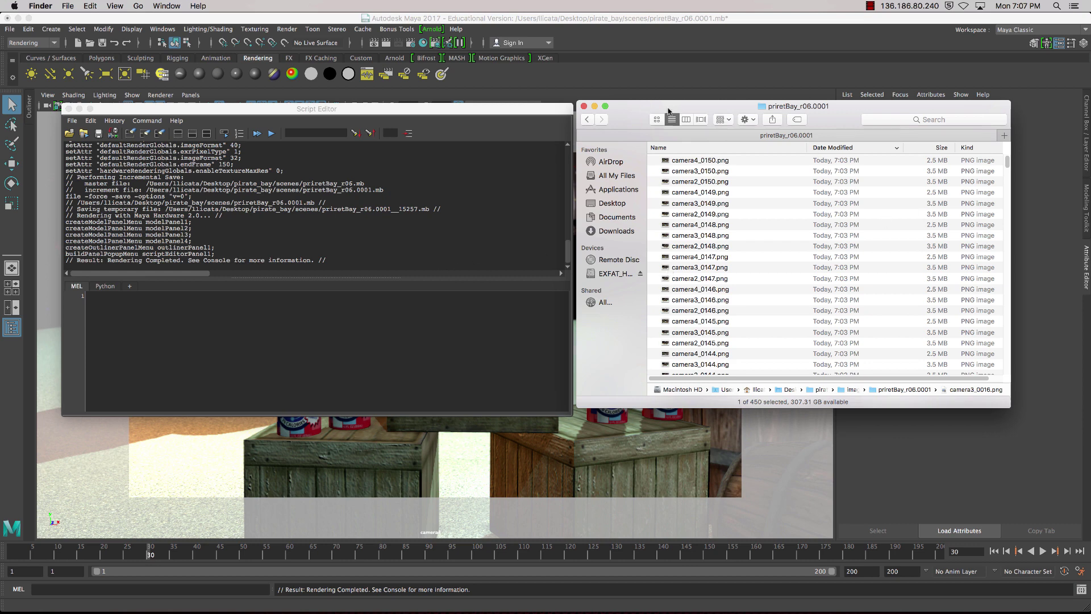
# In Finder, go up to the images folder and open priretBay_r06.0001
pyautogui.moveTo(668, 112); pyautogui.dragTo(668, 113)
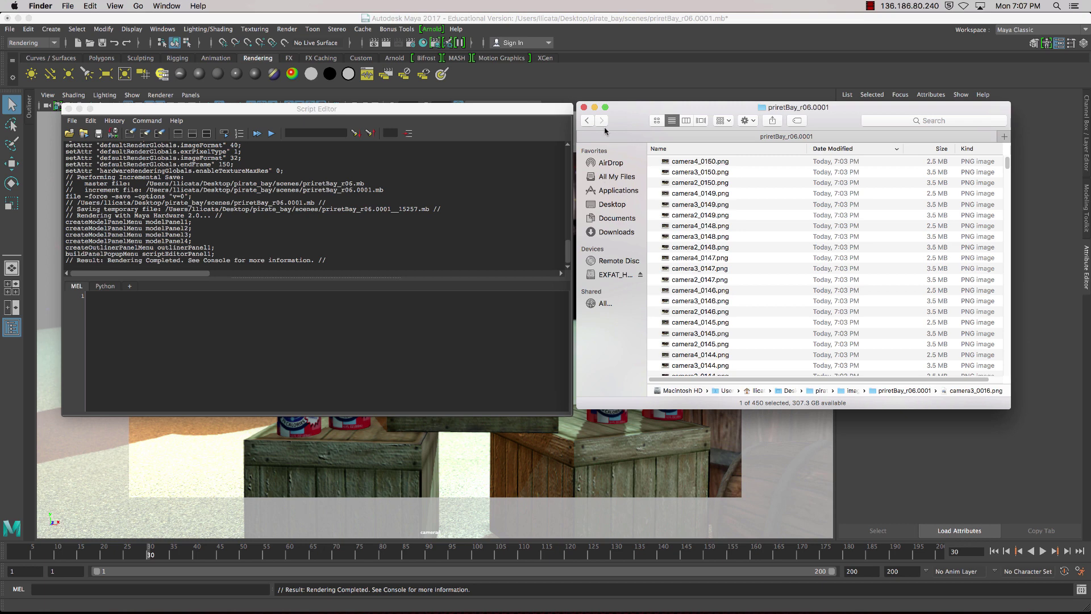
pyautogui.keyDown('super'); pyautogui.click(772, 109); pyautogui.keyUp('super')
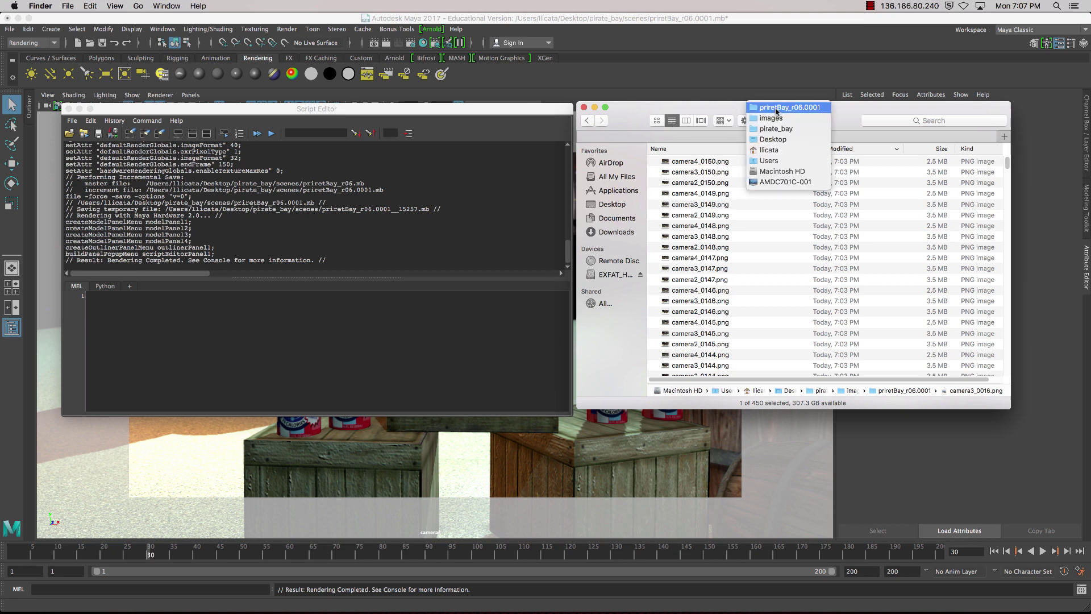
pyautogui.click(813, 119)
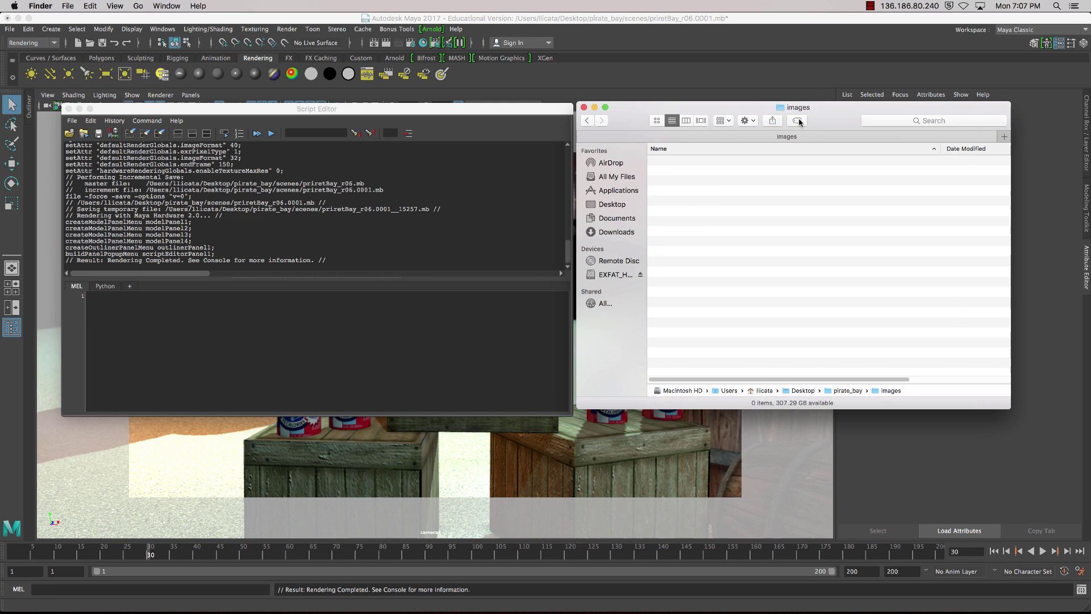
pyautogui.doubleClick(725, 235)
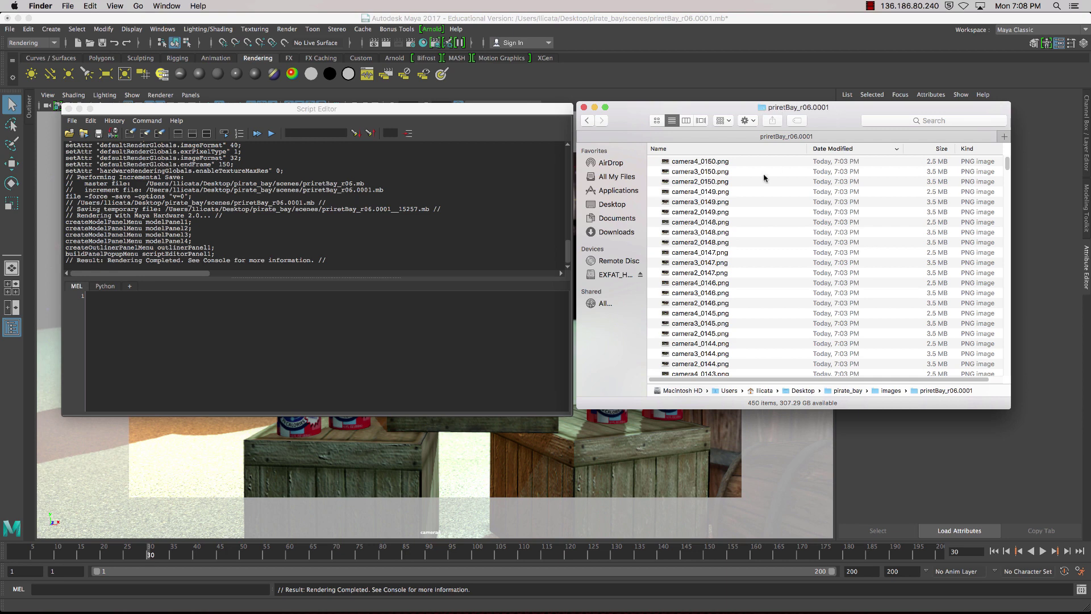
# Sort the rendered frames by Name and scroll through camera2 to camera4 PNGs
pyautogui.click(694, 148)
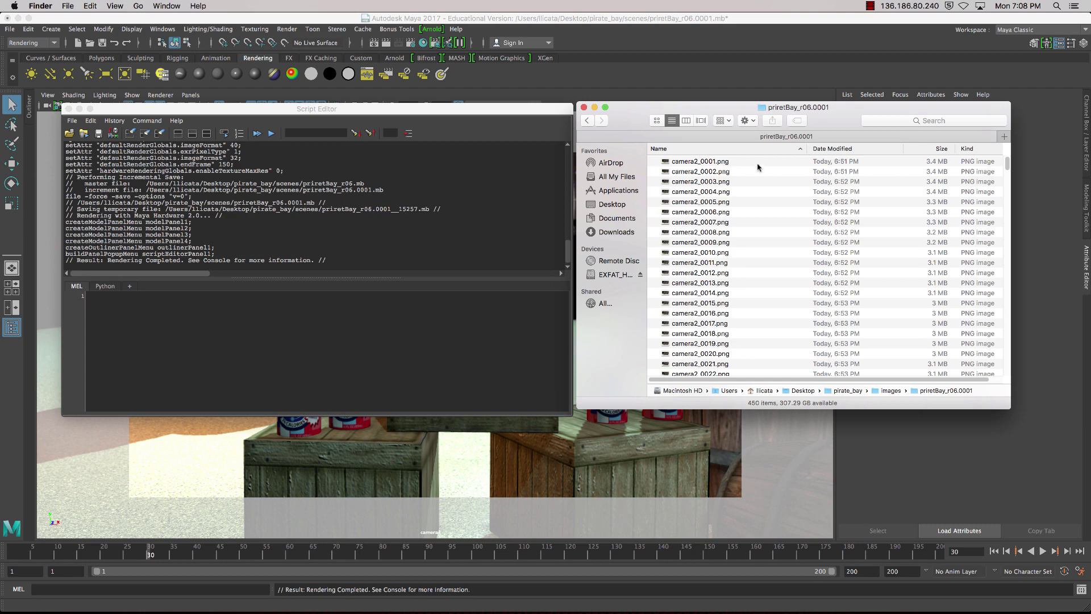
pyautogui.scroll(-5, 767, 258)
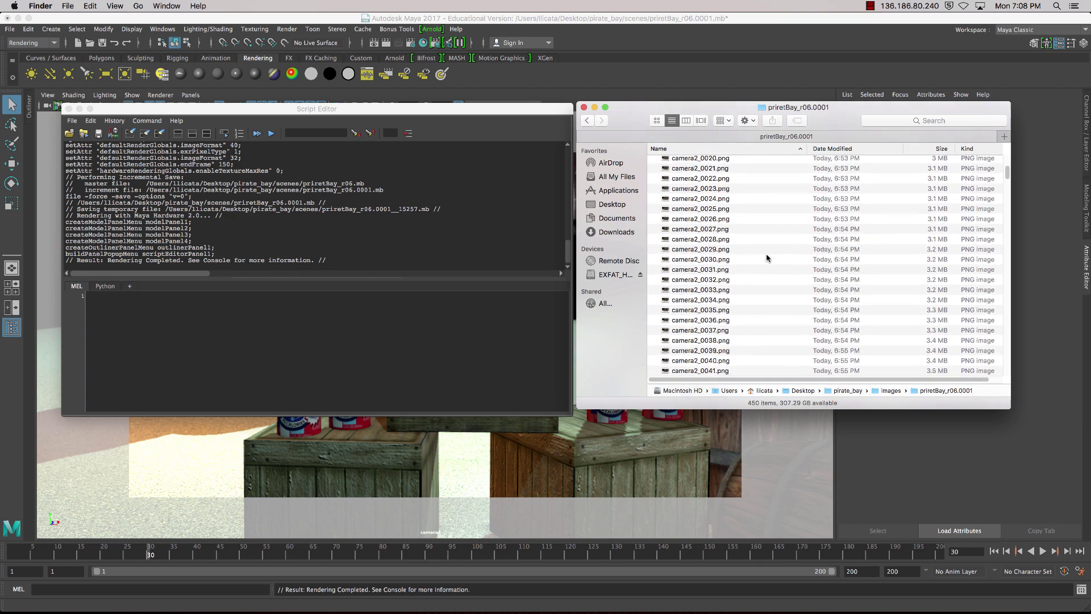
pyautogui.scroll(-20, 766, 258)
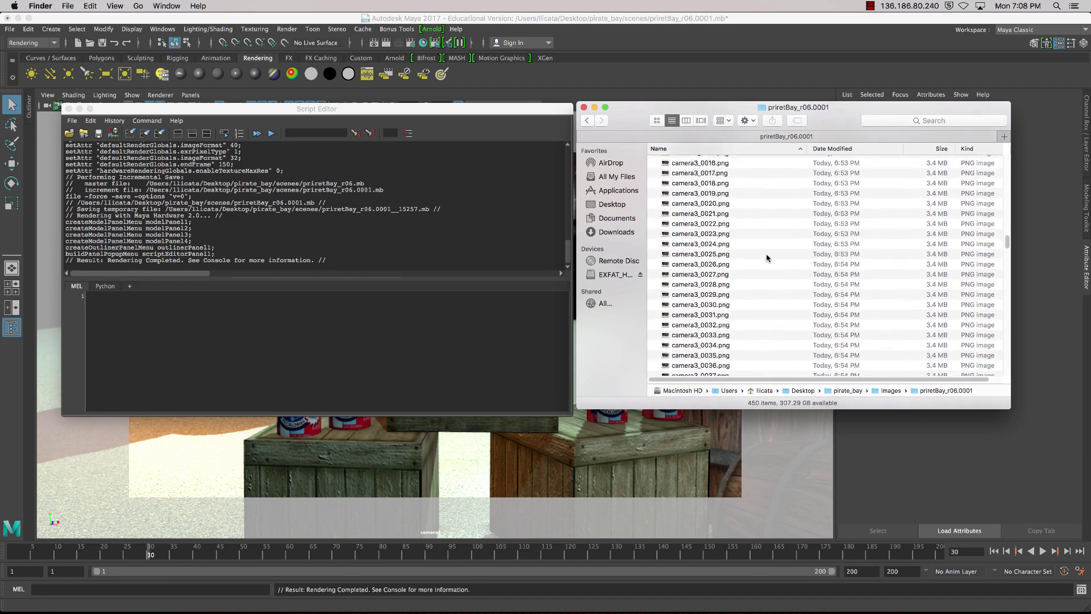
pyautogui.scroll(-20, 766, 258)
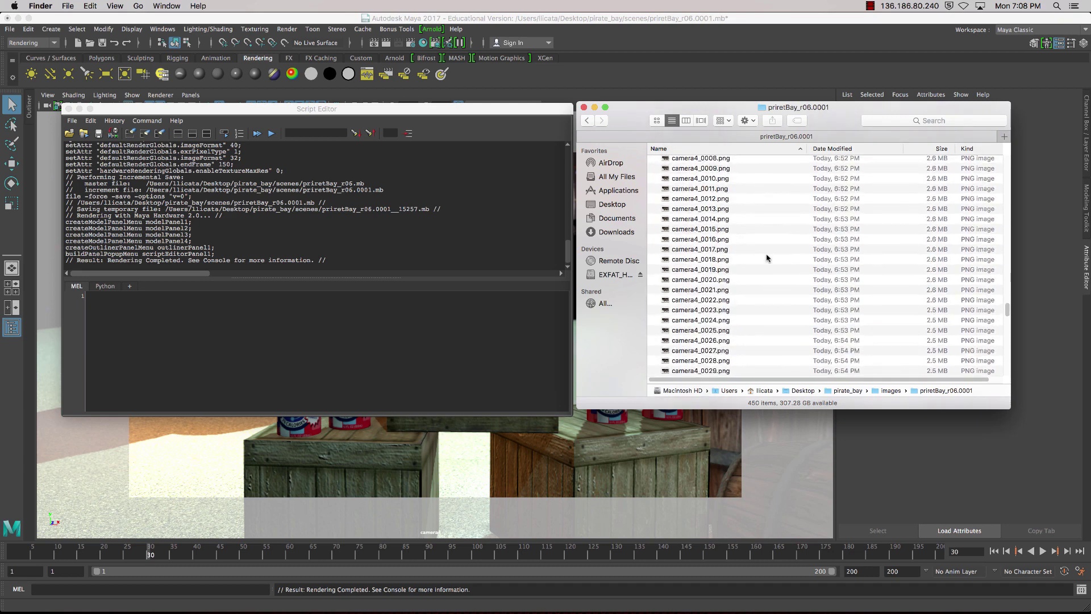
pyautogui.scroll(20, 767, 258)
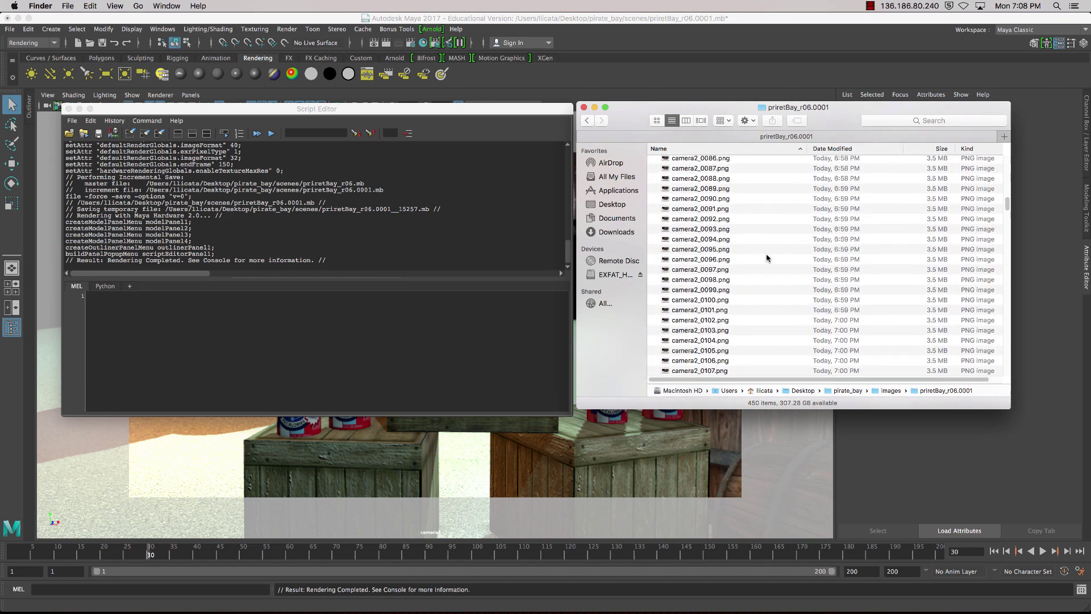
pyautogui.scroll(20, 766, 257)
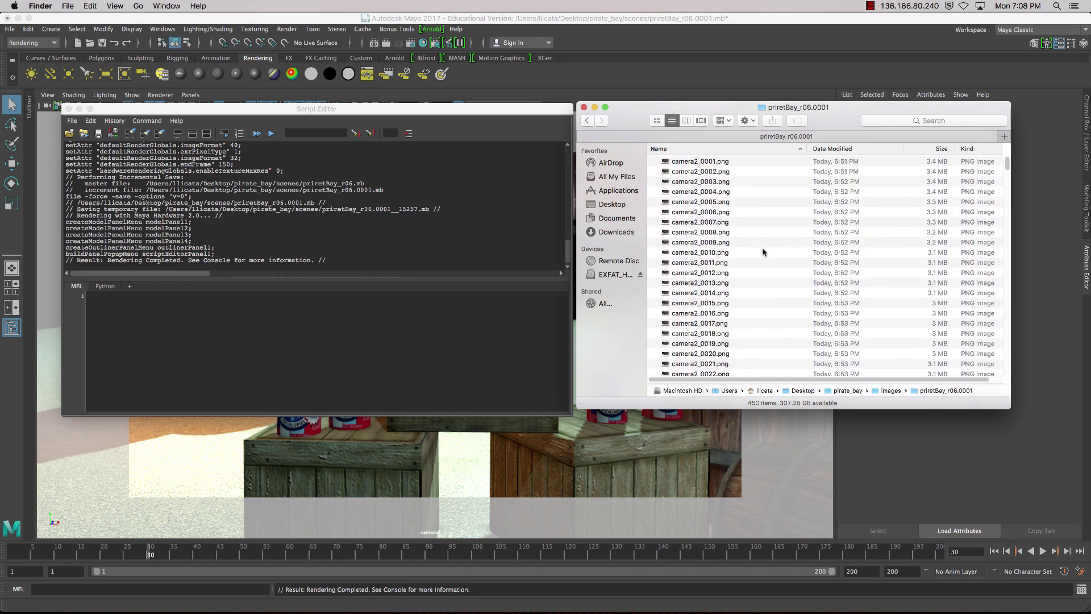
# Launch FCheck through Spotlight search
pyautogui.press('super+space')
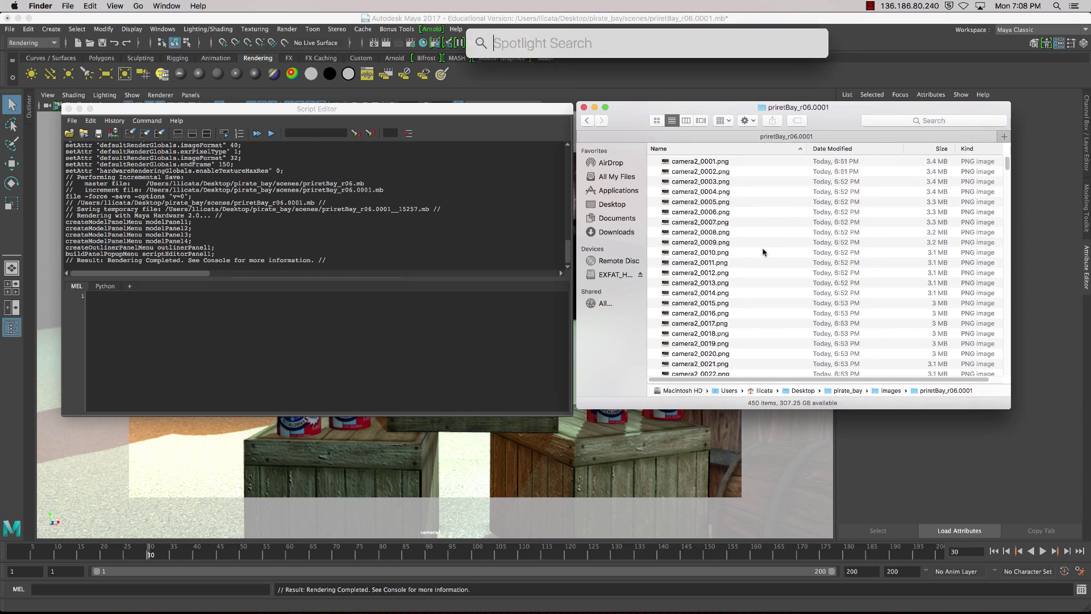
pyautogui.write('f')
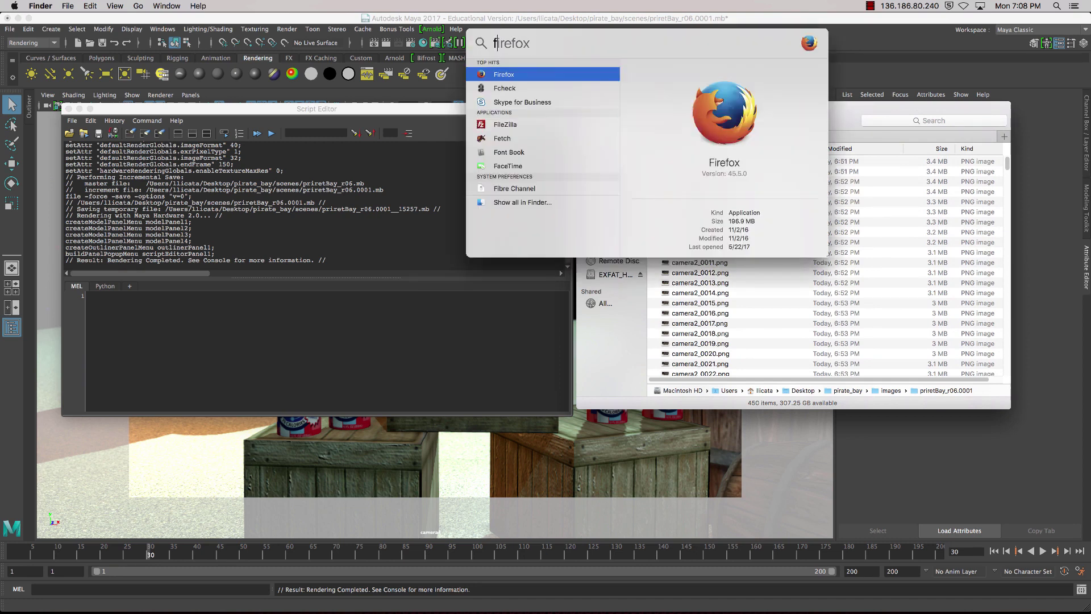
pyautogui.write('c')
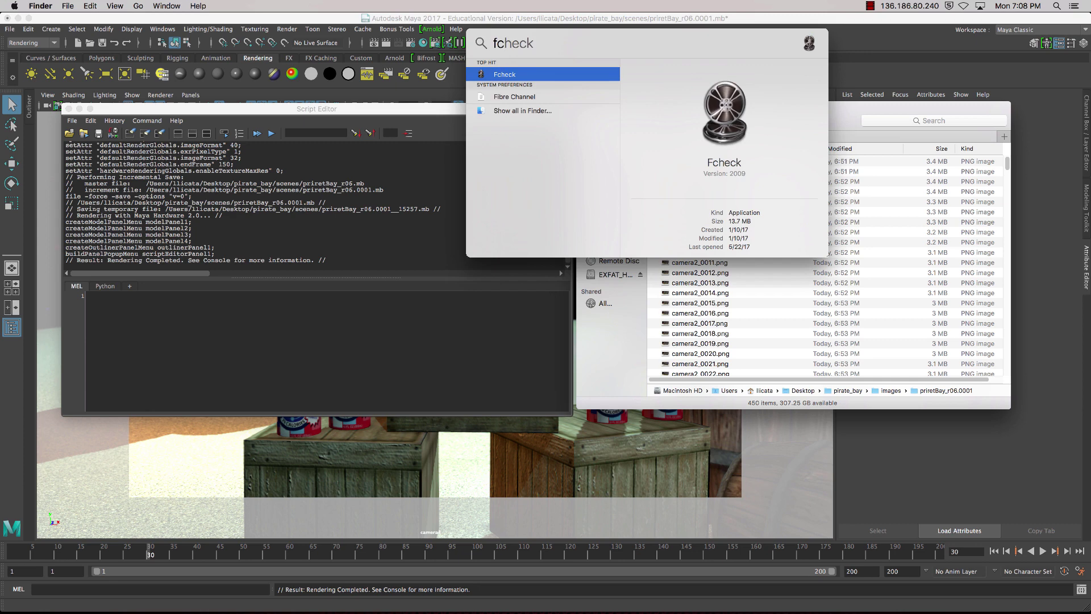
pyautogui.press('Return')
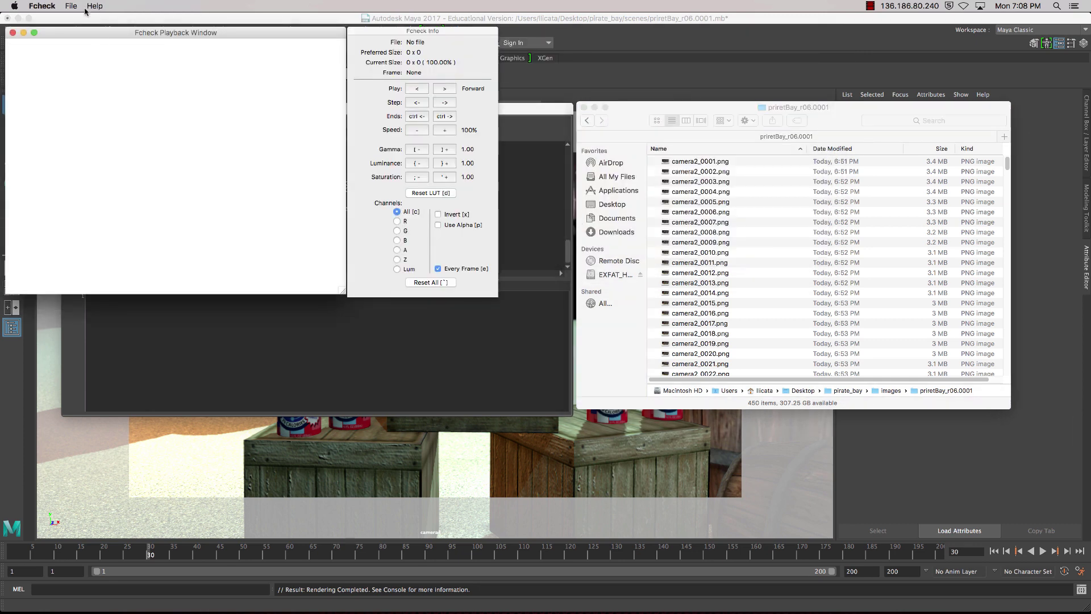
# Open a sequence, browsing Desktop > pirate_bay > images > priretBay_r06.0001 to pick camera2_0001.png
pyautogui.click(69, 6)
pyautogui.click(111, 33)
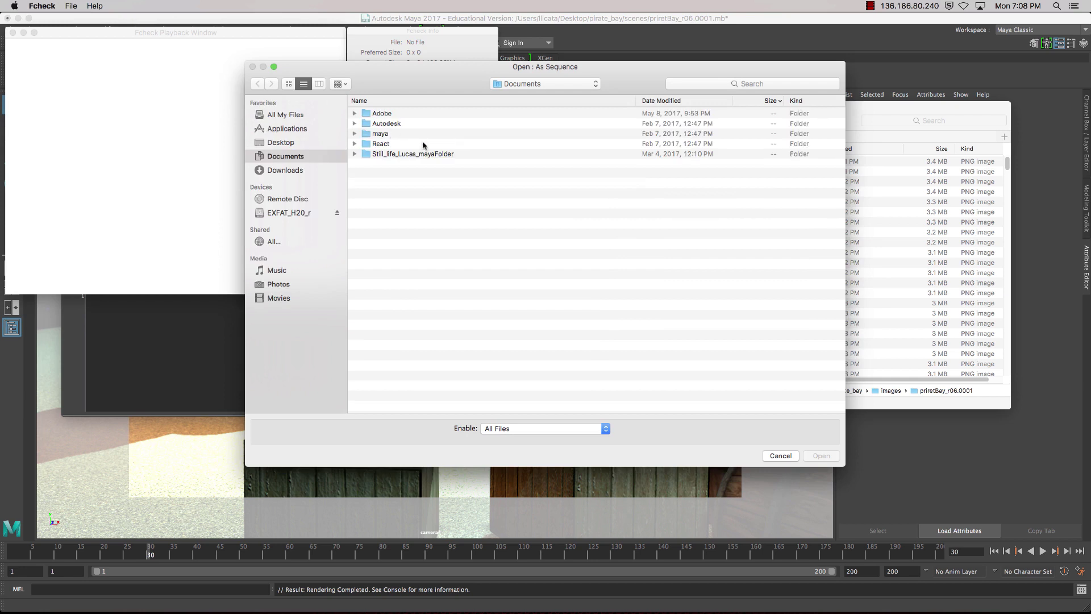
pyautogui.click(312, 144)
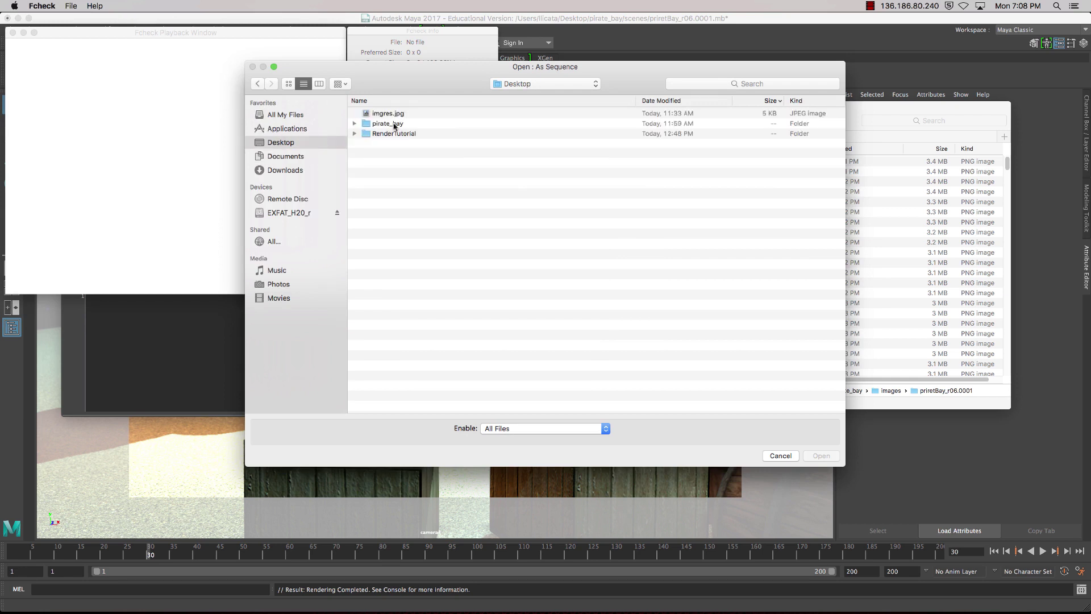
pyautogui.click(431, 133)
pyautogui.click(431, 124)
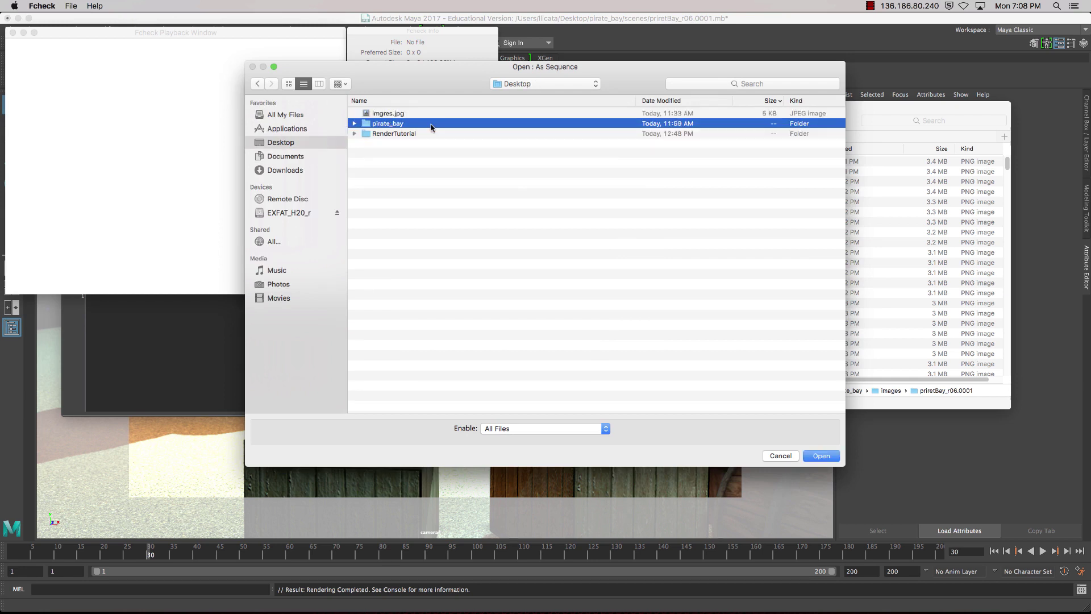
pyautogui.doubleClick(431, 124)
pyautogui.click(428, 113)
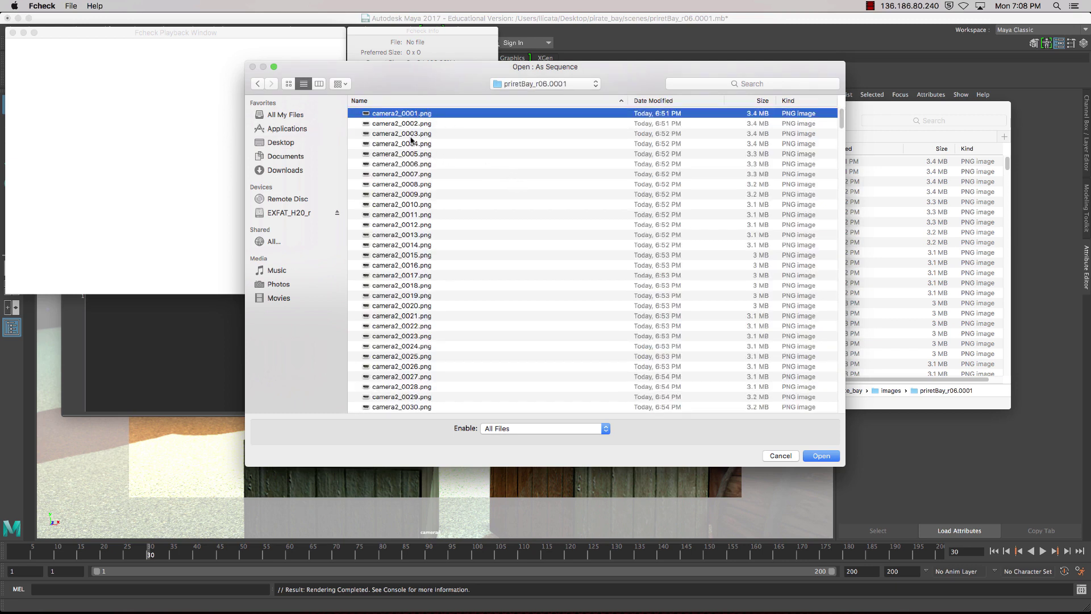
# Load and play the 150-frame camera2 sequence, move the info panel aside, then close playback
pyautogui.click(832, 455)
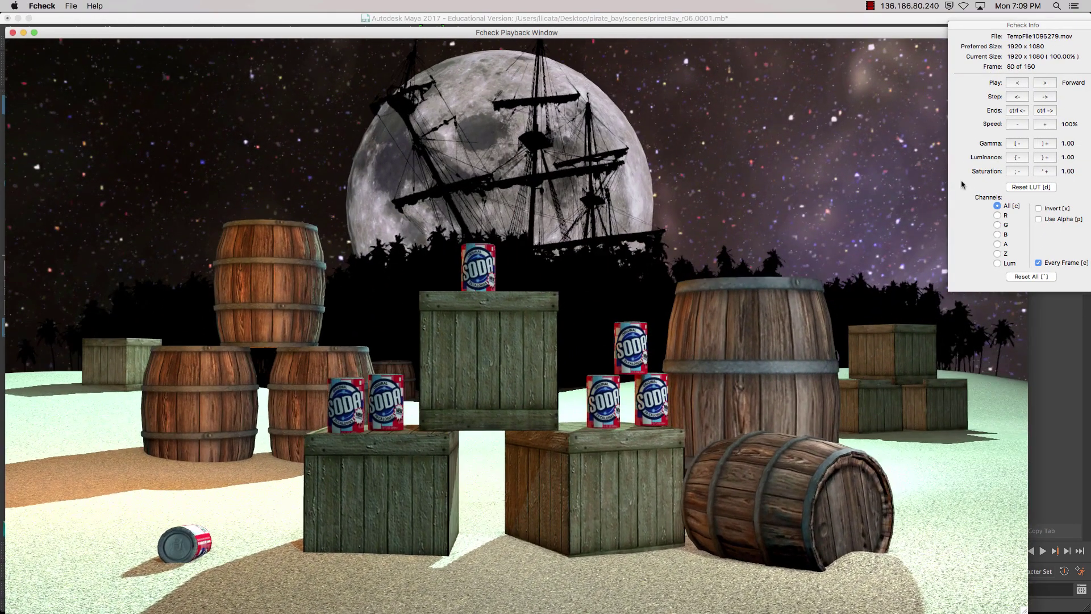
pyautogui.moveTo(972, 21); pyautogui.dragTo(806, 55)
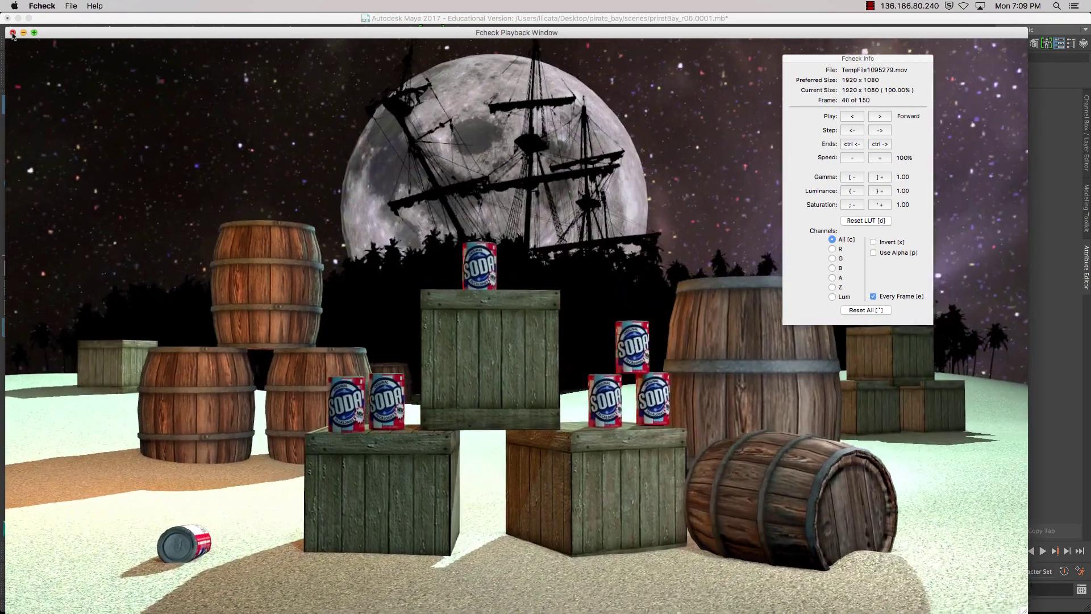
pyautogui.click(12, 32)
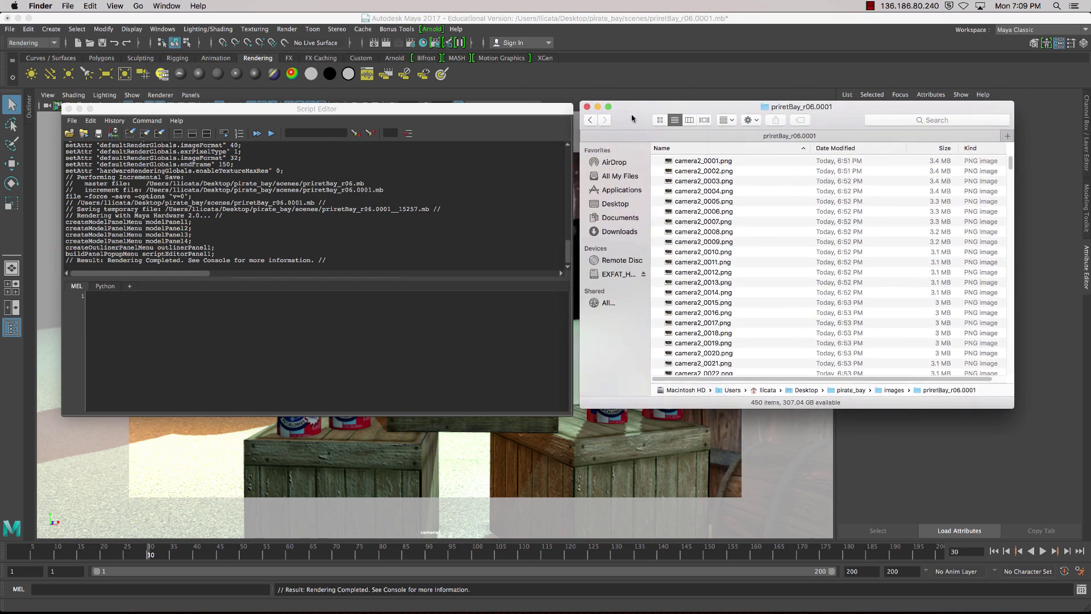
pyautogui.moveTo(521, 107); pyautogui.dragTo(527, 109)
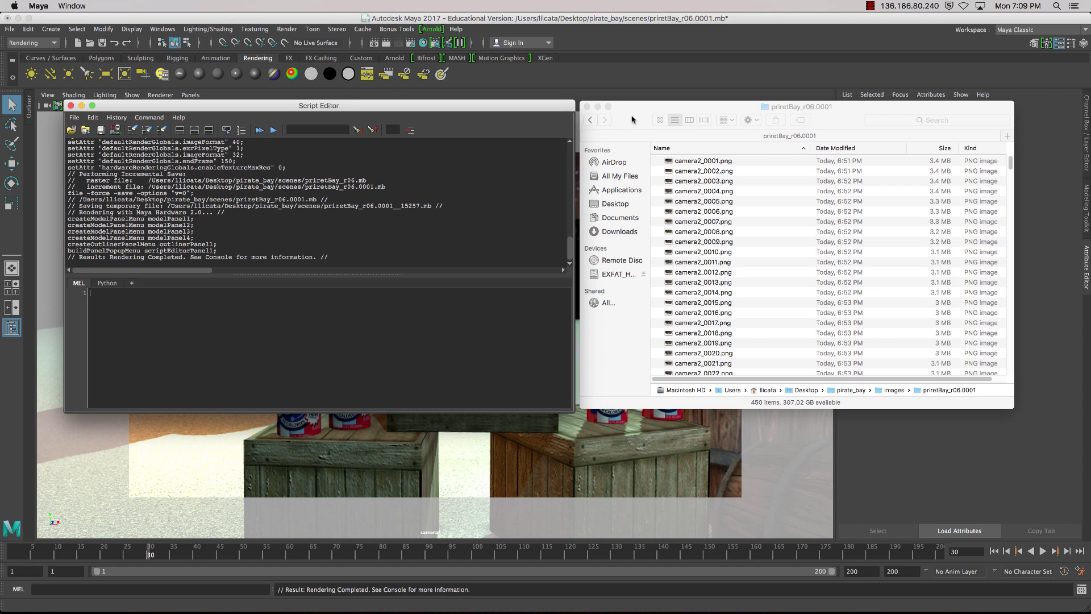
pyautogui.moveTo(633, 119); pyautogui.dragTo(632, 118)
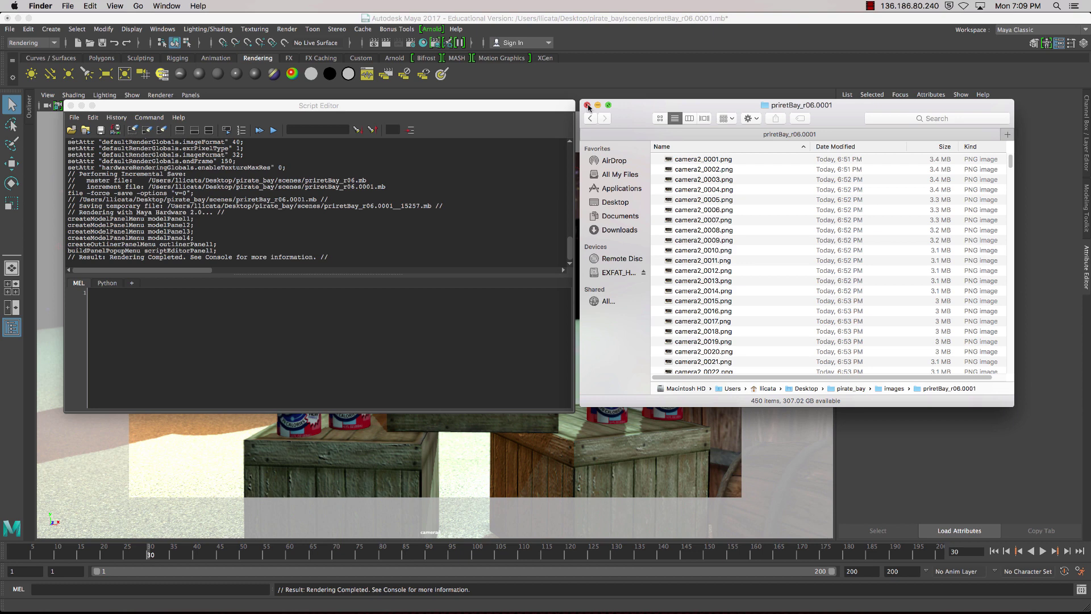
pyautogui.click(871, 5)
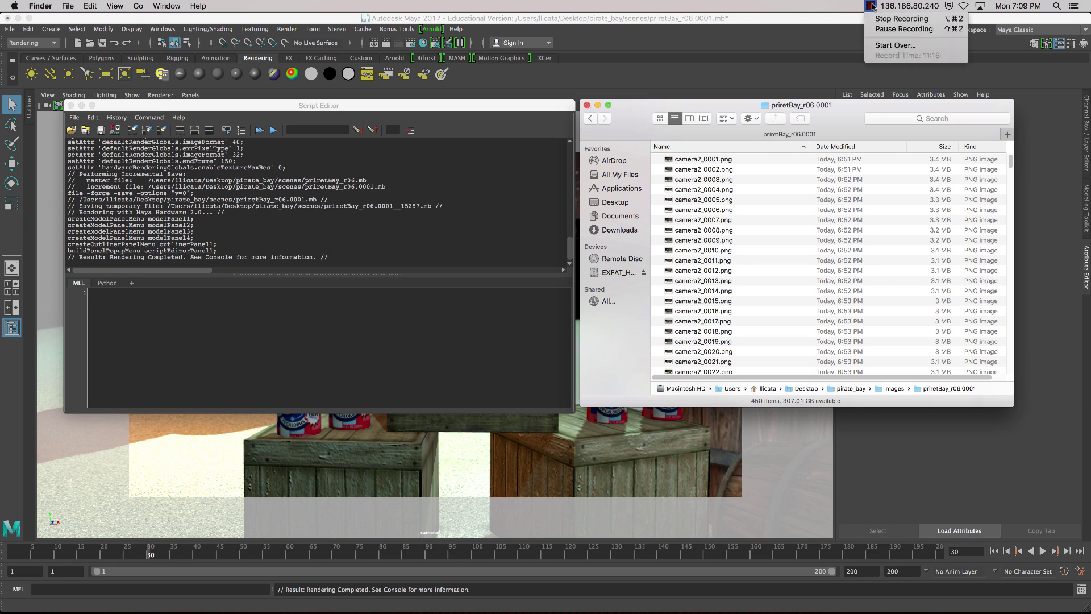